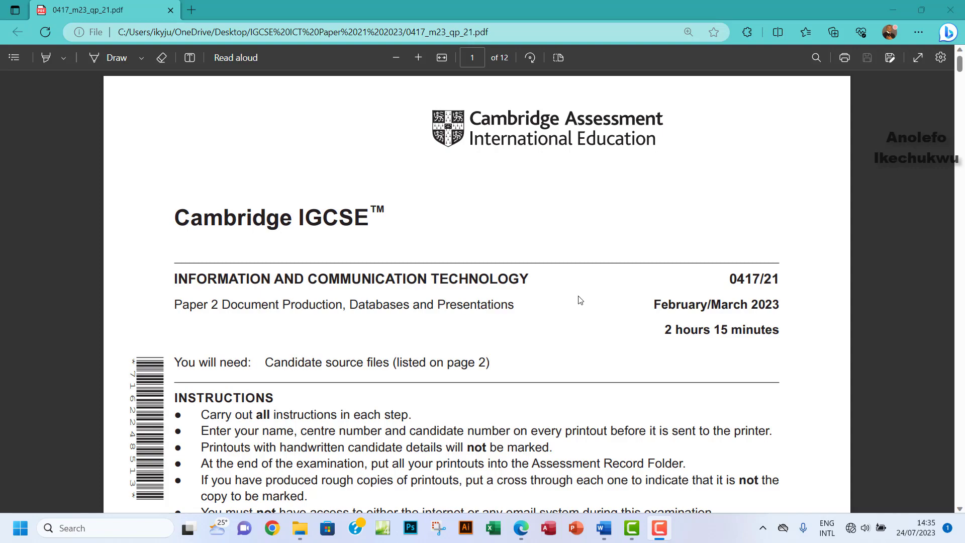
- Scroll the exam PDF down to page 9, Task 5 – Presentation
{"action": "scroll", "coordinate": [581, 301], "scroll_direction": "down", "scroll_amount": 10}
{"action": "scroll", "coordinate": [581, 301], "scroll_direction": "down", "scroll_amount": 20}
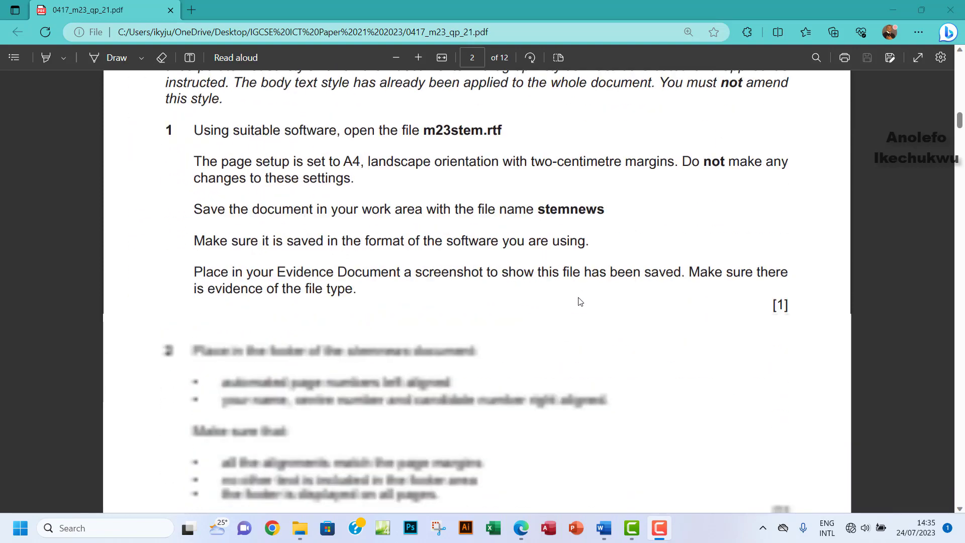
{"action": "scroll", "coordinate": [581, 301], "scroll_direction": "down", "scroll_amount": 20}
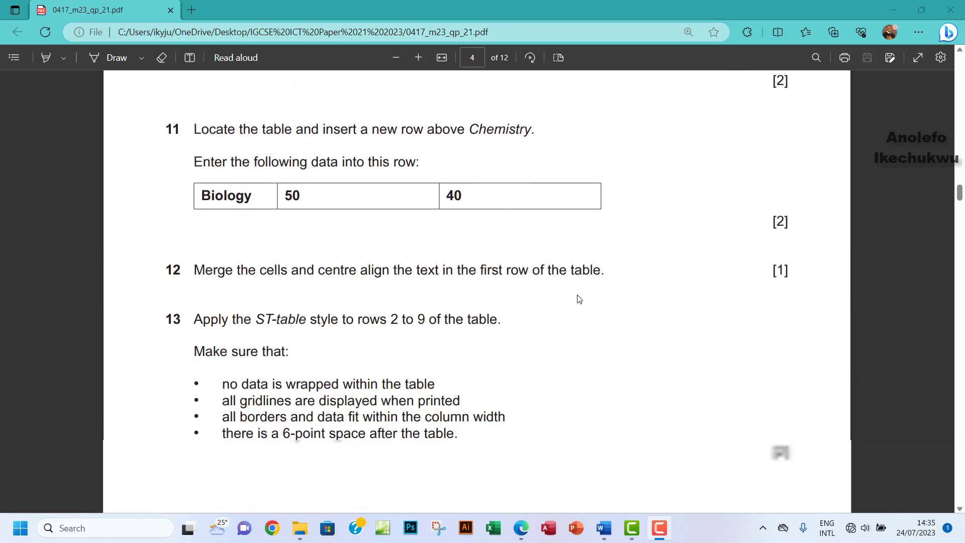
{"action": "scroll", "coordinate": [579, 299], "scroll_direction": "down", "scroll_amount": 20}
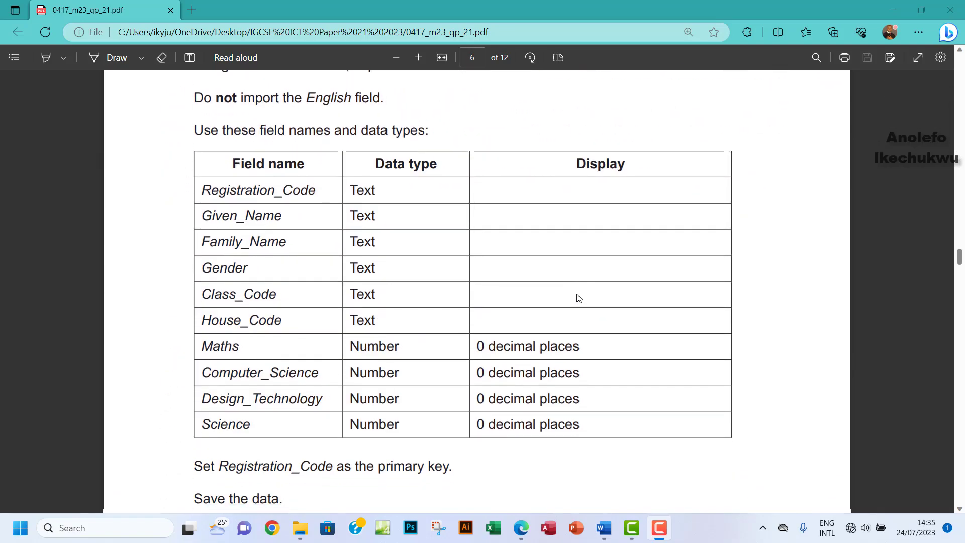
{"action": "scroll", "coordinate": [578, 295], "scroll_direction": "down", "scroll_amount": 20}
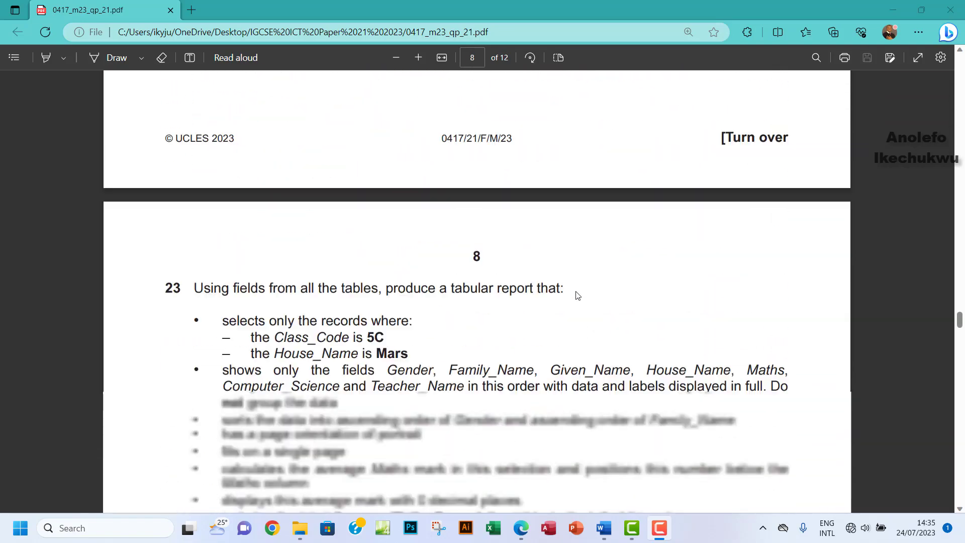
{"action": "scroll", "coordinate": [577, 294], "scroll_direction": "down", "scroll_amount": 3}
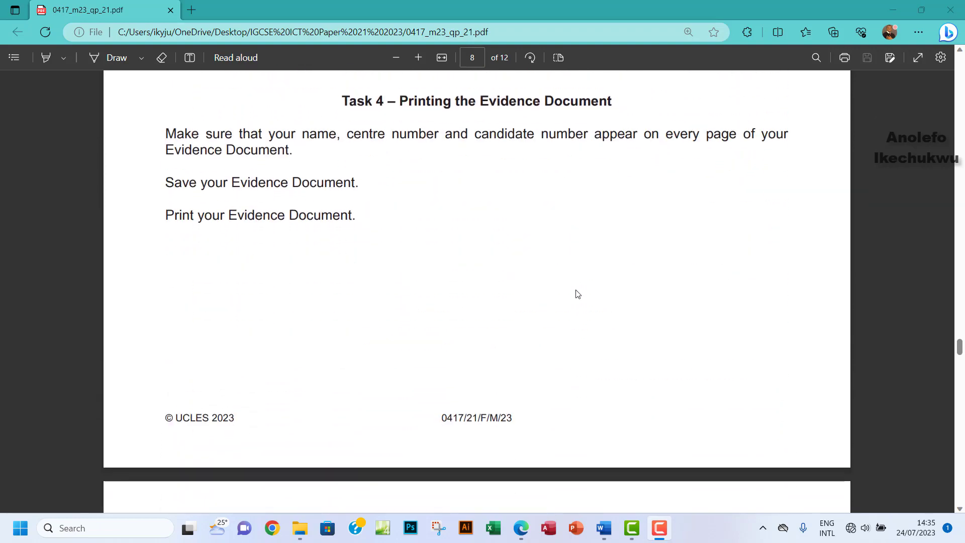
{"action": "scroll", "coordinate": [578, 294], "scroll_direction": "down", "scroll_amount": 8}
{"action": "scroll", "coordinate": [575, 292], "scroll_direction": "down", "scroll_amount": 1}
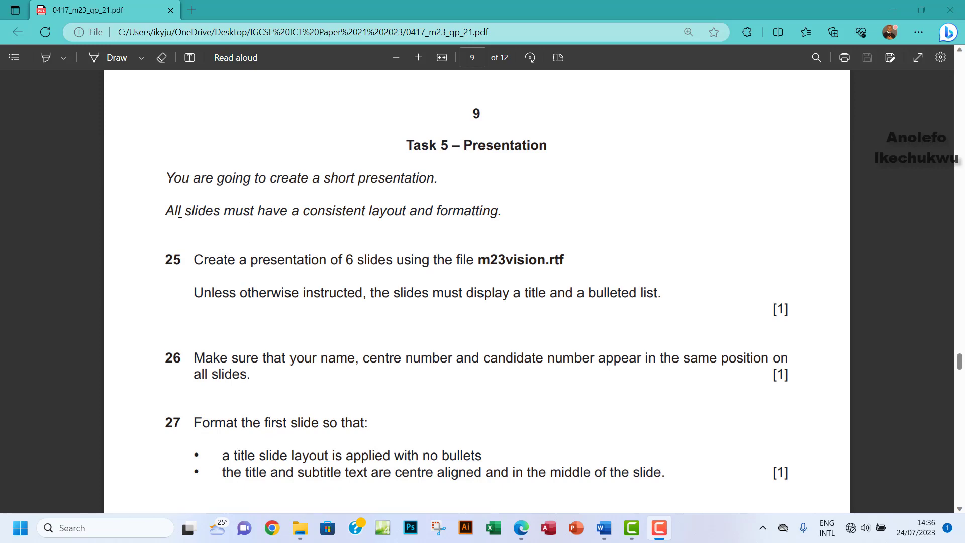
- Select the sentence about consistent layout and formatting, then launch PowerPoint
{"action": "left_click_drag", "start_coordinate": [236, 211], "coordinate": [498, 212]}
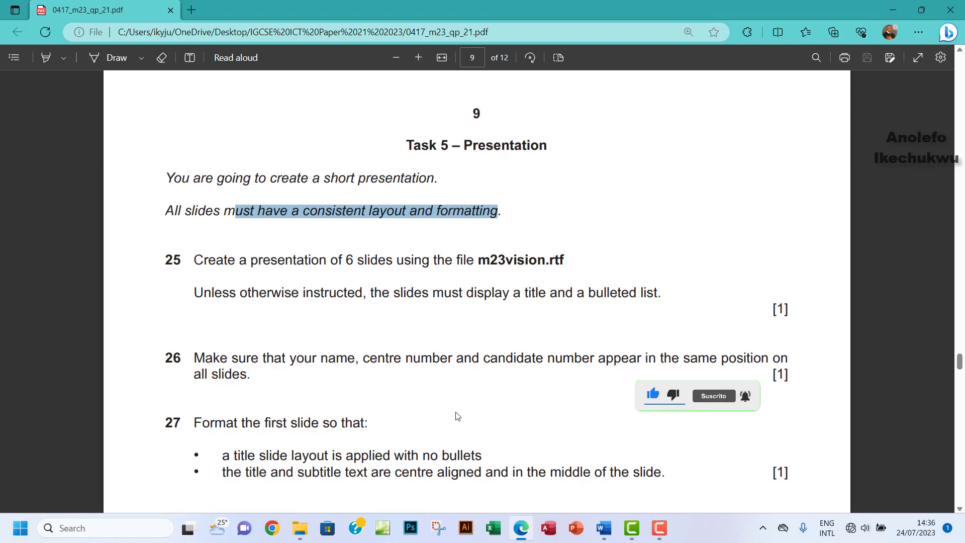
{"action": "left_click", "coordinate": [577, 528]}
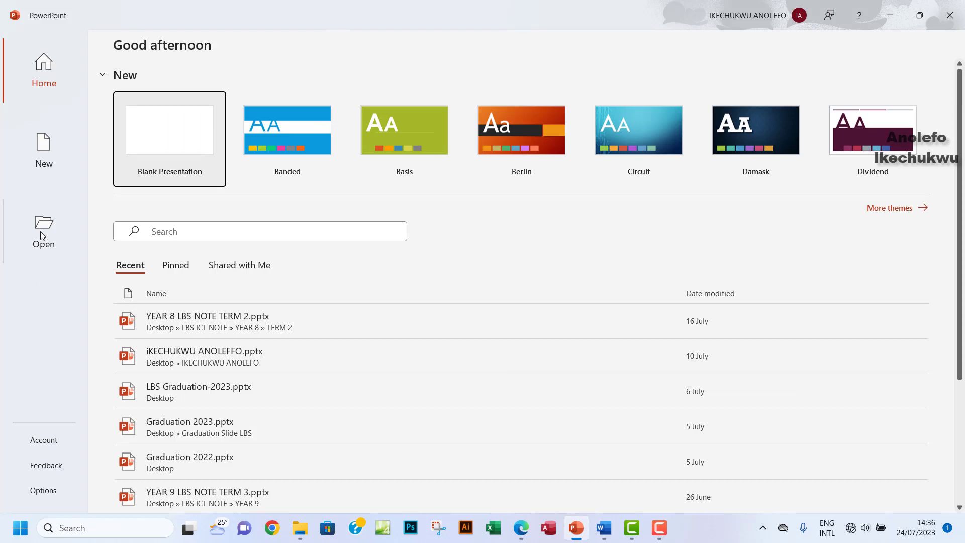
- Open m23vision.rtf from Desktop > 03_0417_21_ March 2023 using the All Files (*.*) filter
{"action": "left_click", "coordinate": [43, 236]}
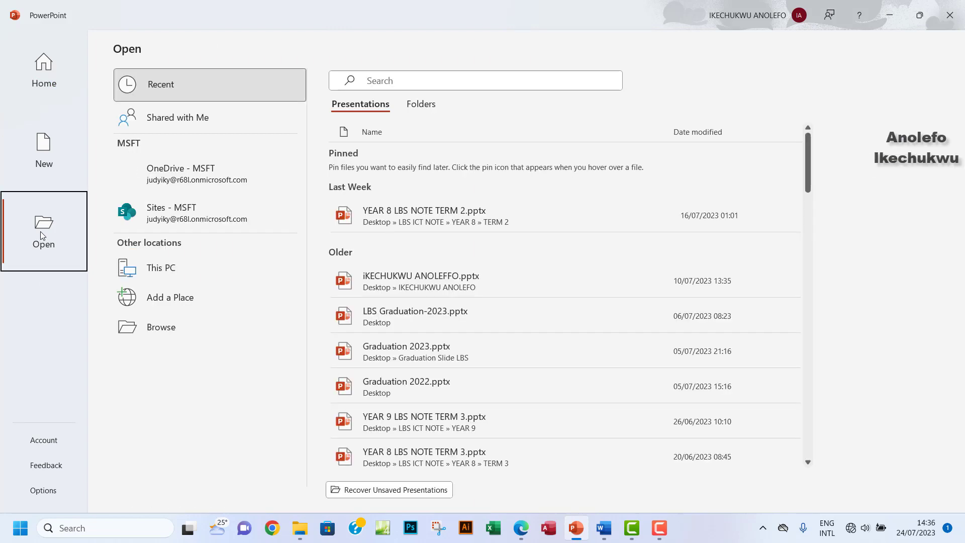
{"action": "left_click", "coordinate": [154, 328]}
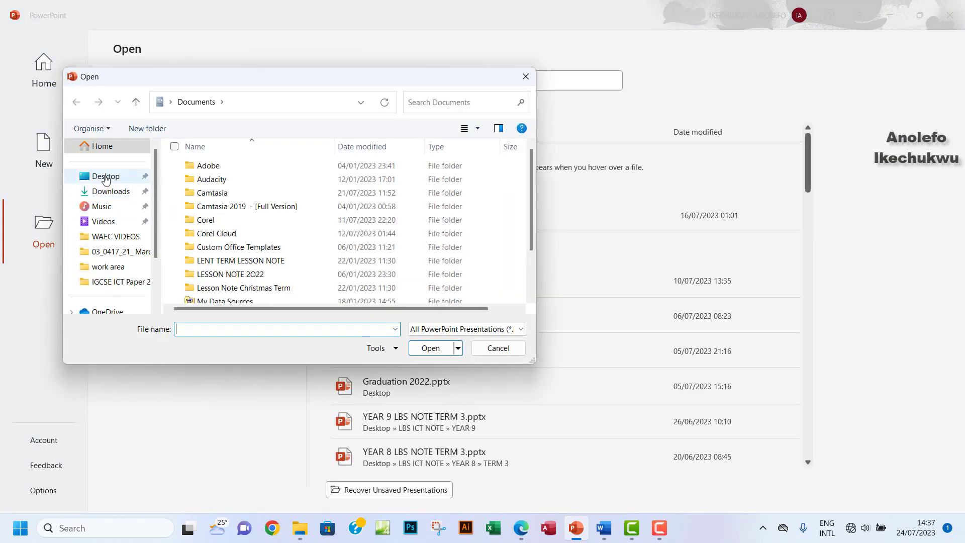
{"action": "left_click", "coordinate": [103, 177]}
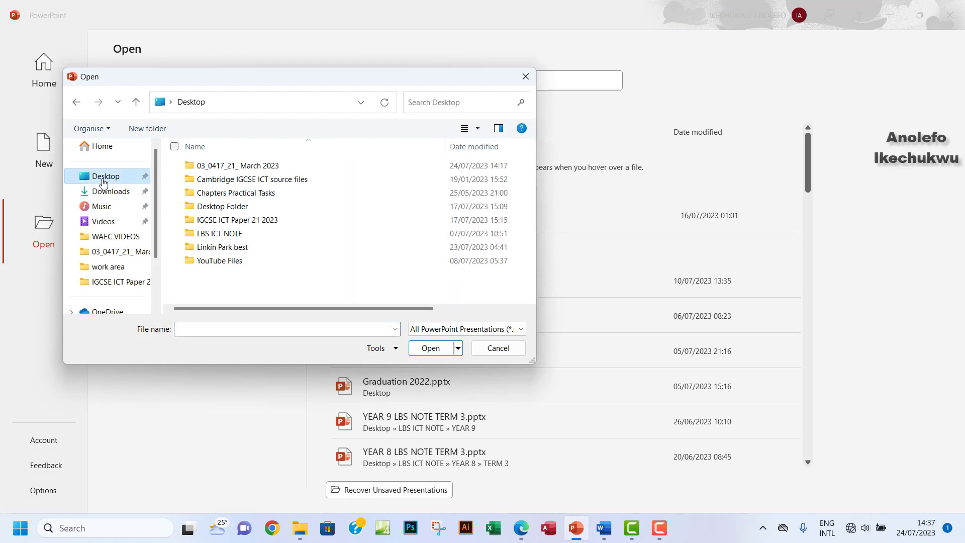
{"action": "double_click", "coordinate": [242, 167]}
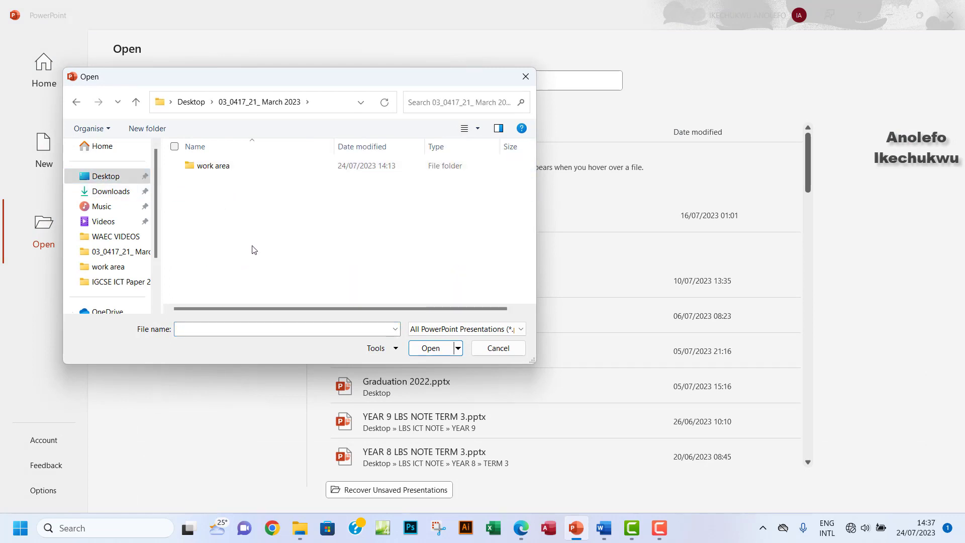
{"action": "left_click", "coordinate": [445, 329]}
{"action": "left_click", "coordinate": [434, 341]}
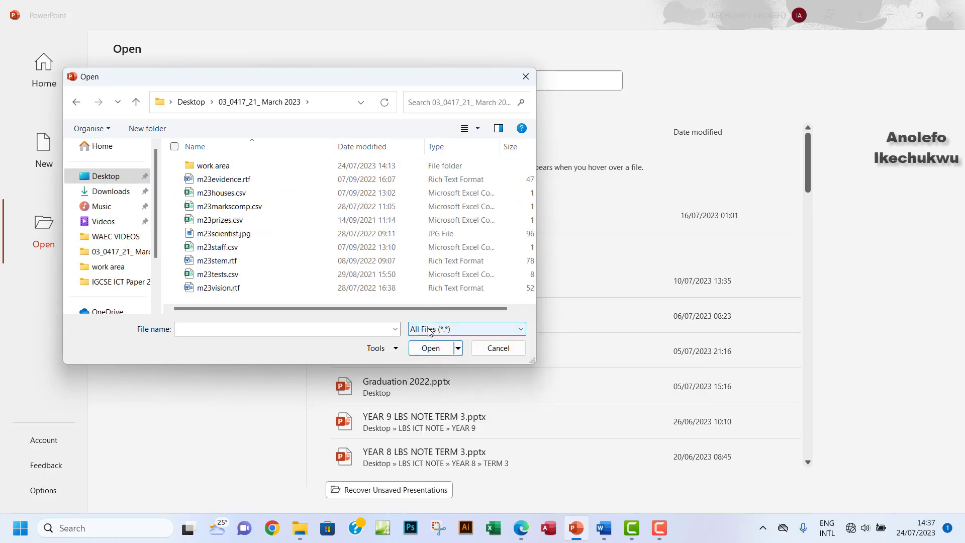
{"action": "left_click", "coordinate": [217, 288]}
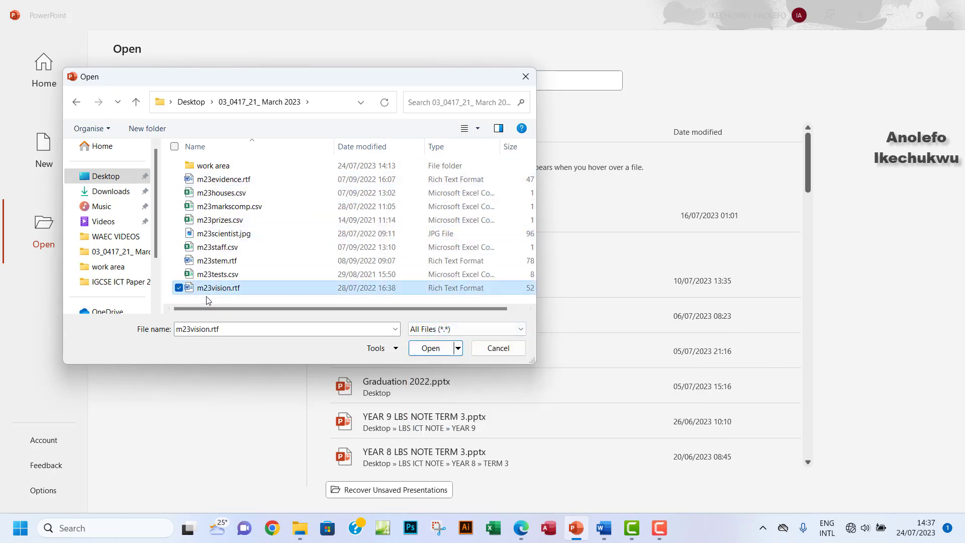
{"action": "left_click", "coordinate": [423, 352]}
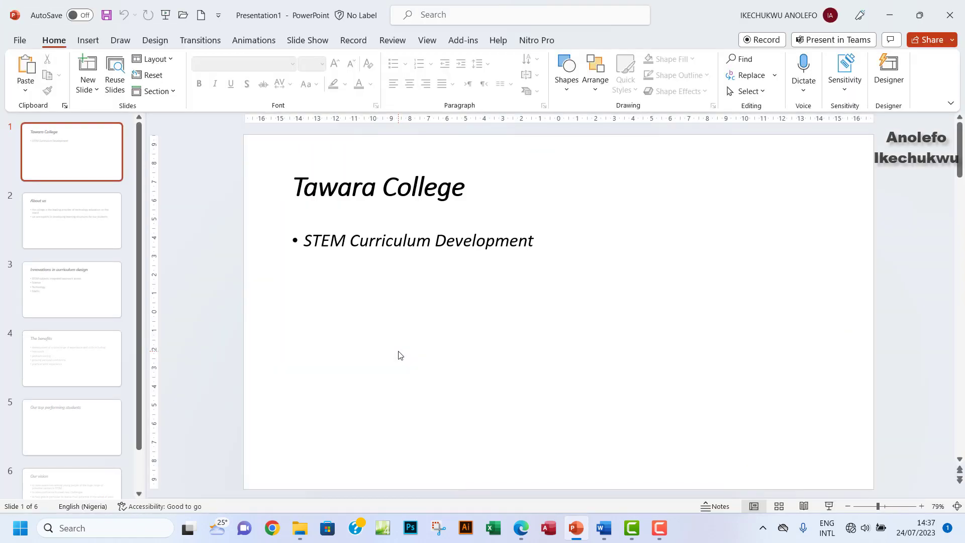
- Scroll through the imported slide thumbnails, select slide 2, and switch back to the exam PDF
{"action": "left_click", "coordinate": [140, 178]}
{"action": "left_click_drag", "start_coordinate": [139, 178], "coordinate": [137, 198]}
{"action": "left_click_drag", "start_coordinate": [120, 197], "coordinate": [137, 163]}
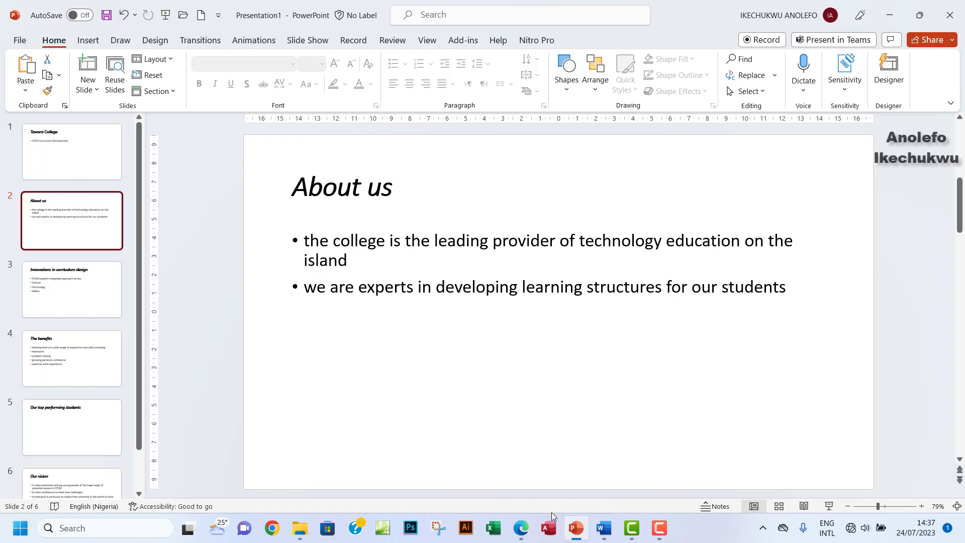
{"action": "left_click", "coordinate": [523, 526]}
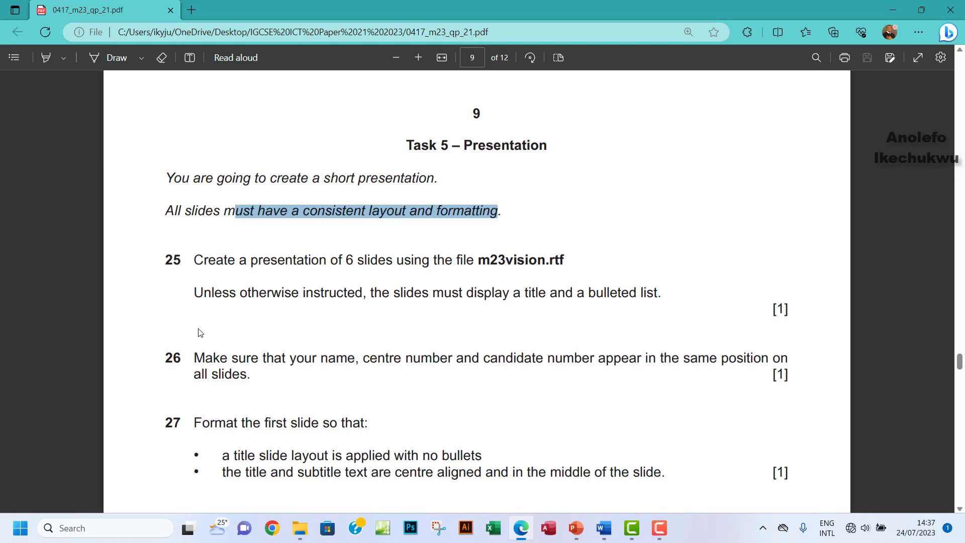
- Highlight the 'Unless otherwise instructed' title and bulleted-list line, then return to PowerPoint
{"action": "left_click", "coordinate": [46, 58]}
{"action": "left_click_drag", "start_coordinate": [183, 291], "coordinate": [662, 292]}
{"action": "scroll", "coordinate": [468, 333], "scroll_direction": "down", "scroll_amount": 2}
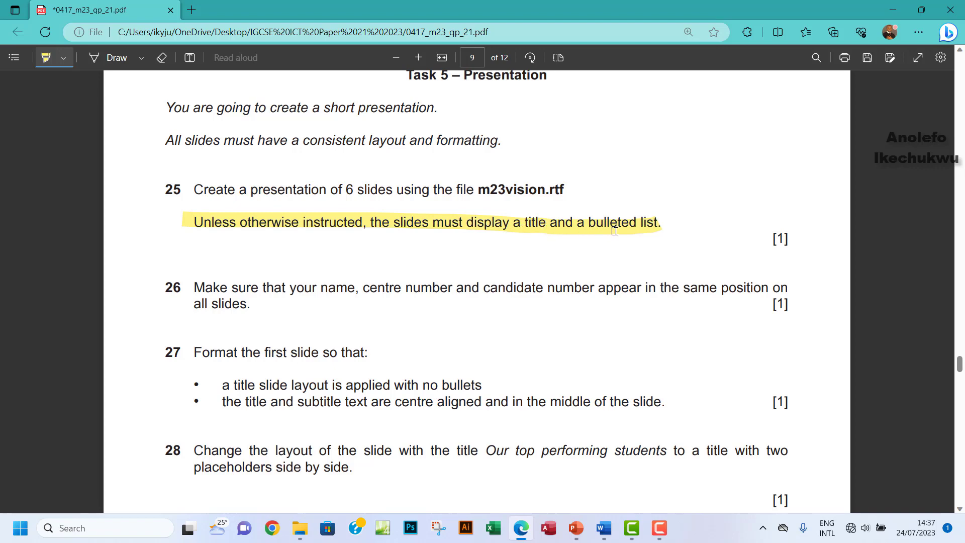
{"action": "left_click", "coordinate": [576, 527]}
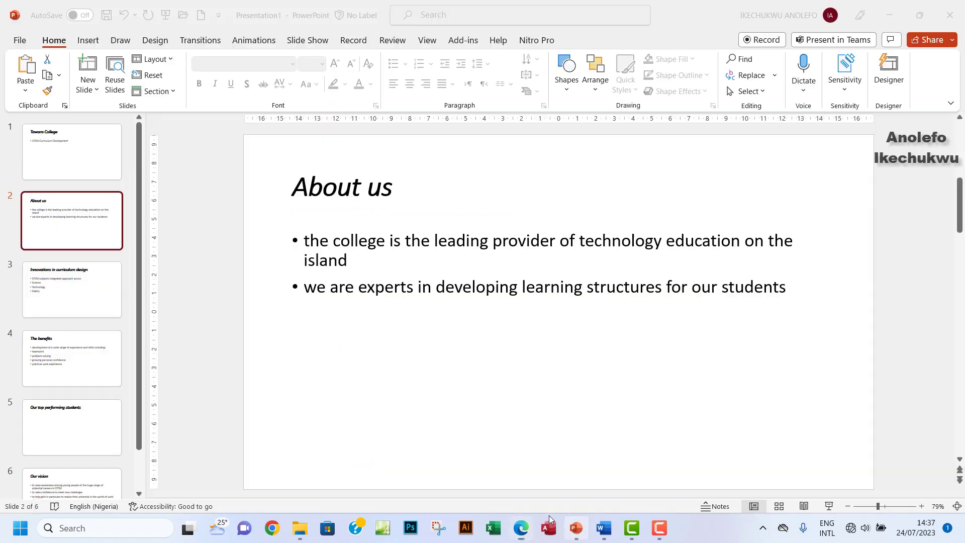
- Review slides 3 and 4, return to slide 1, and reread question 26 in the exam PDF
{"action": "left_click", "coordinate": [59, 292]}
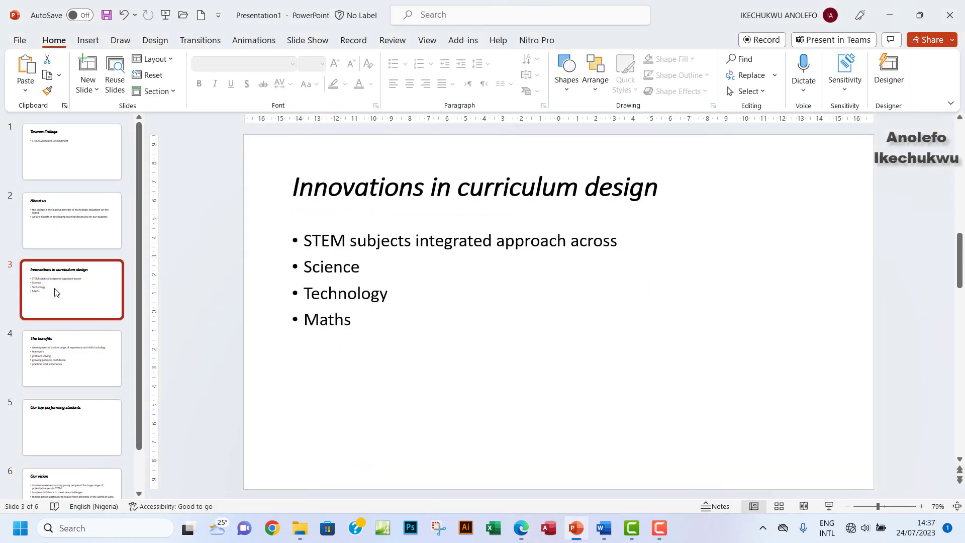
{"action": "left_click", "coordinate": [80, 365]}
{"action": "left_click", "coordinate": [56, 151]}
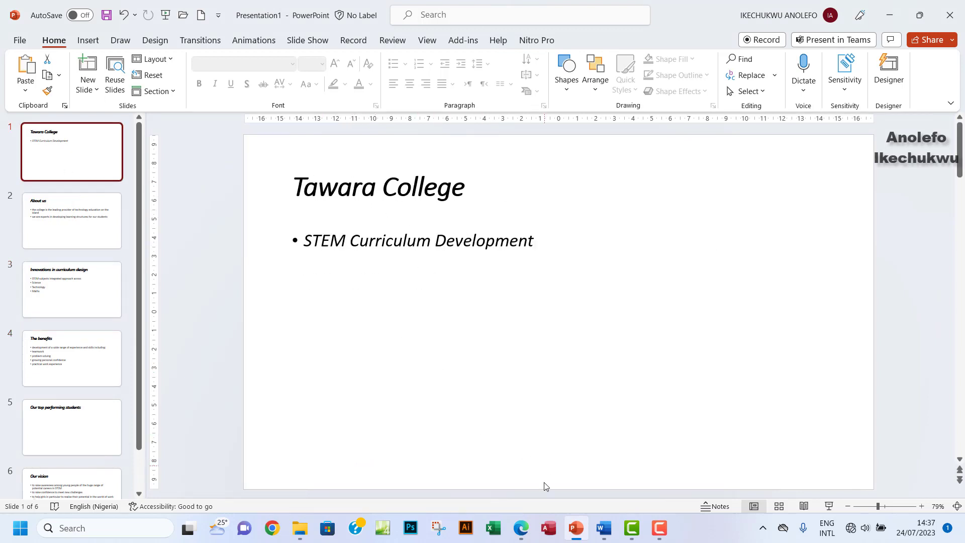
{"action": "left_click", "coordinate": [521, 533]}
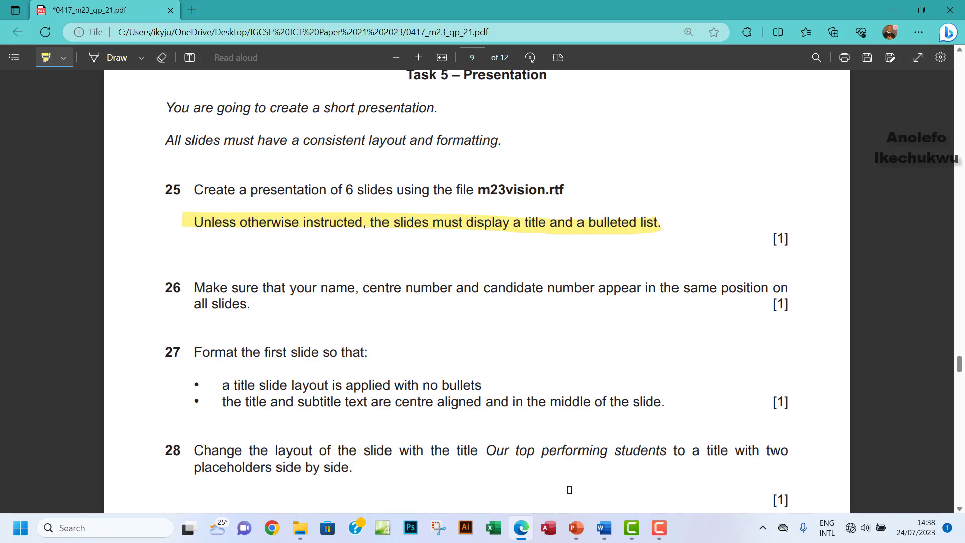
{"action": "left_click", "coordinate": [575, 528]}
{"action": "left_click", "coordinate": [89, 40]}
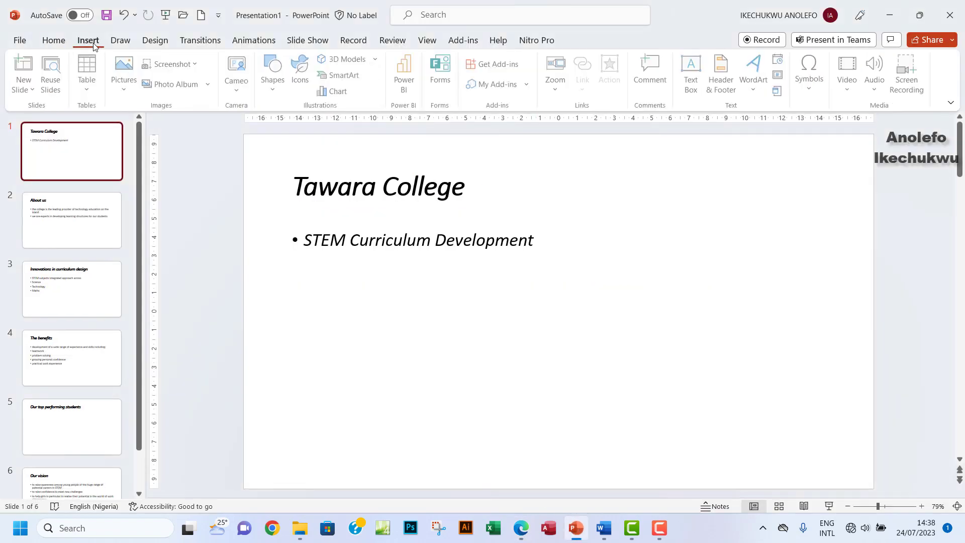
- Turn on the slide footer with the candidate's name and numbers, and apply it to all slides
{"action": "left_click", "coordinate": [724, 80]}
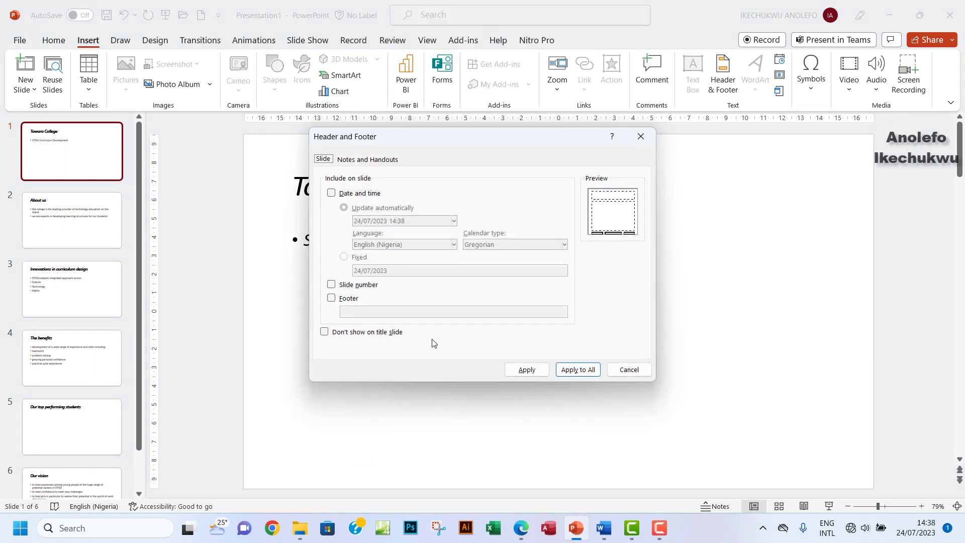
{"action": "left_click", "coordinate": [340, 300]}
{"action": "left_click", "coordinate": [379, 312]}
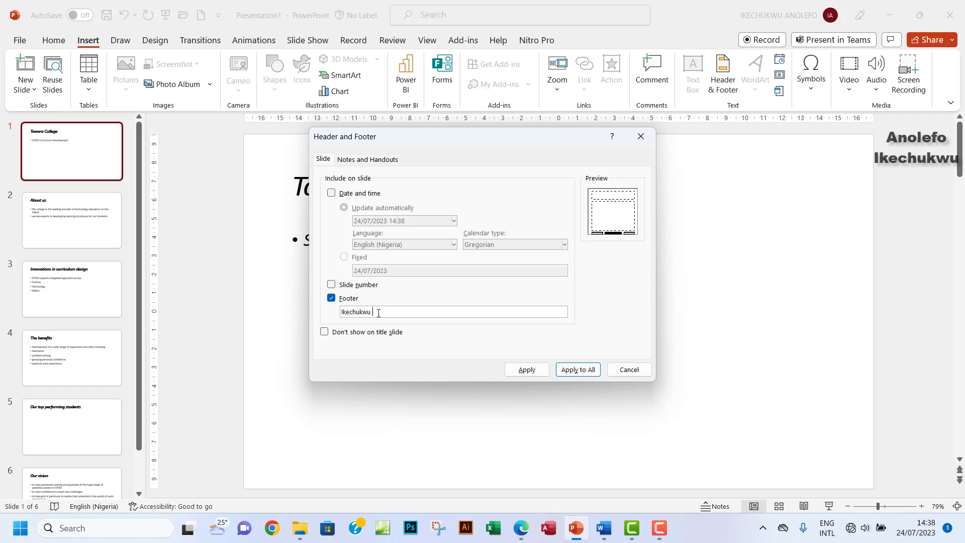
{"action": "type", "text": "Ikechukwu Anolefo, NG156, 0004"}
{"action": "left_click", "coordinate": [578, 370]}
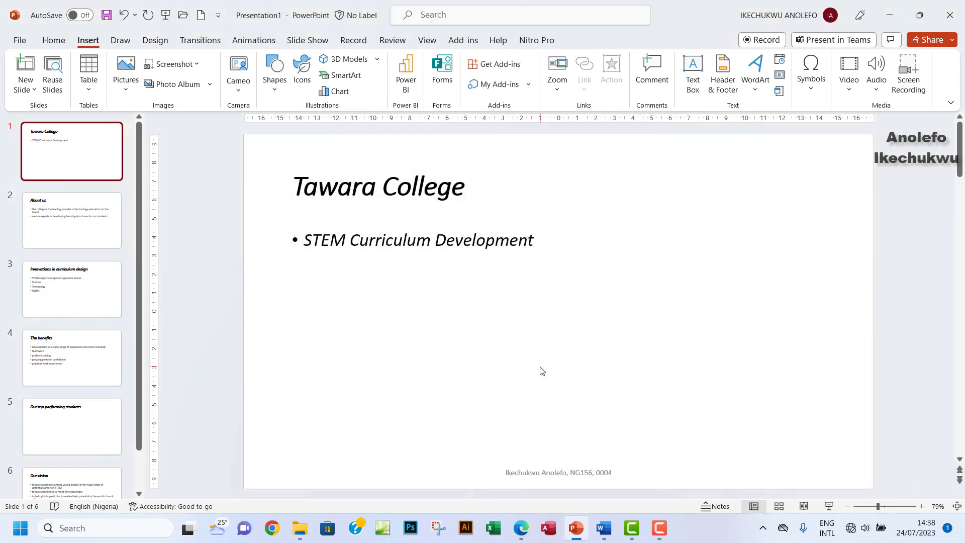
- Check the footer appears on slides 2, 3, 4 and 5
{"action": "left_click", "coordinate": [65, 227]}
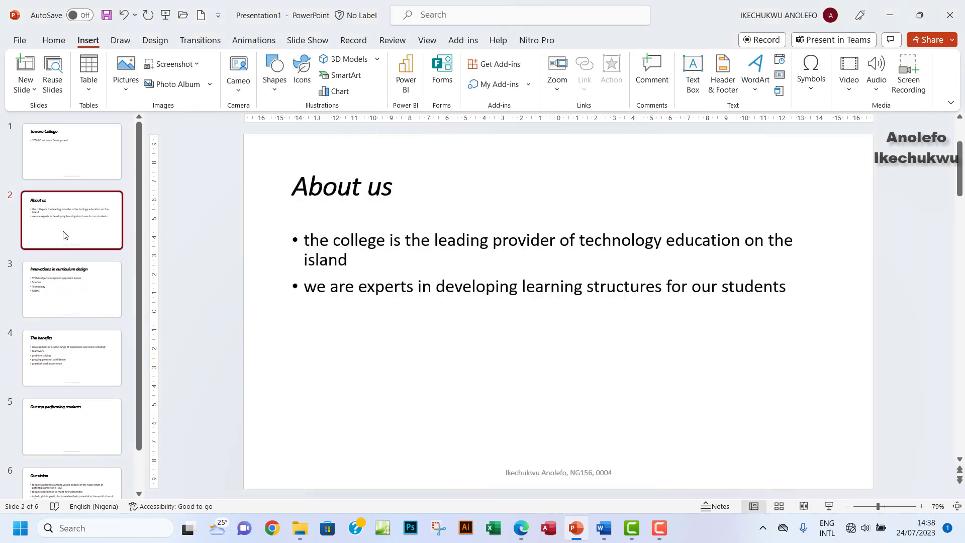
{"action": "left_click", "coordinate": [72, 281]}
{"action": "left_click", "coordinate": [97, 337]}
{"action": "left_click", "coordinate": [80, 421]}
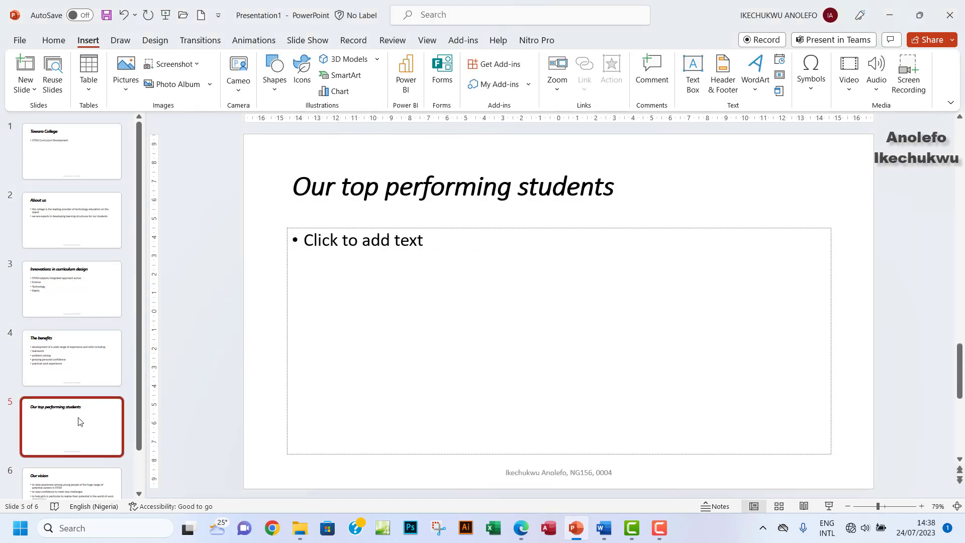
- Select slide 1, highlight question 26 in the exam PDF, and return to PowerPoint
{"action": "left_click", "coordinate": [68, 162]}
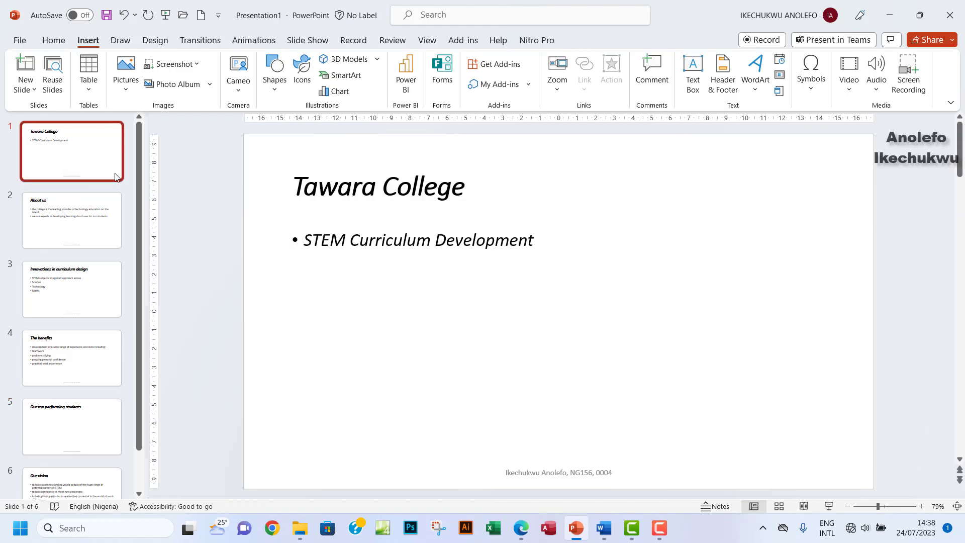
{"action": "left_click", "coordinate": [521, 527]}
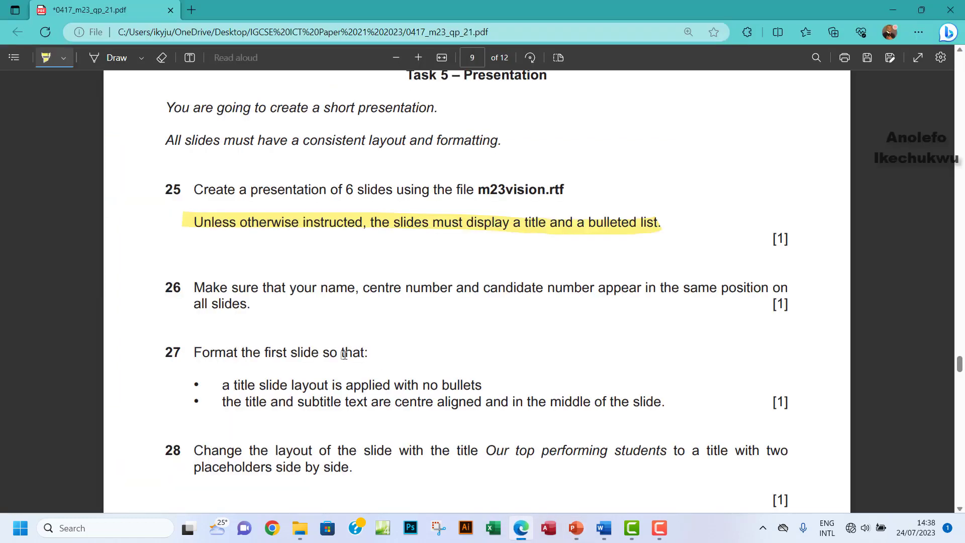
{"action": "left_click_drag", "start_coordinate": [195, 288], "coordinate": [245, 306]}
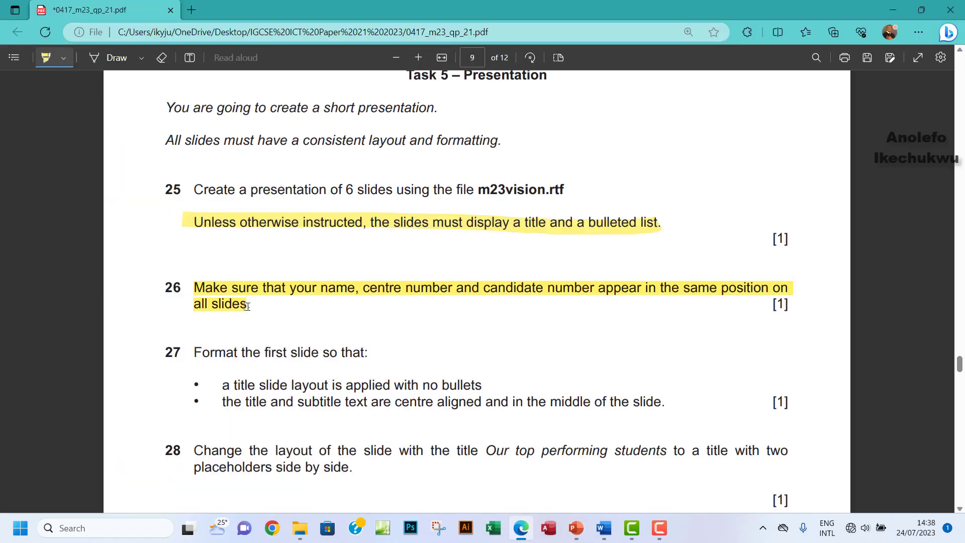
{"action": "scroll", "coordinate": [282, 281], "scroll_direction": "down", "scroll_amount": 5}
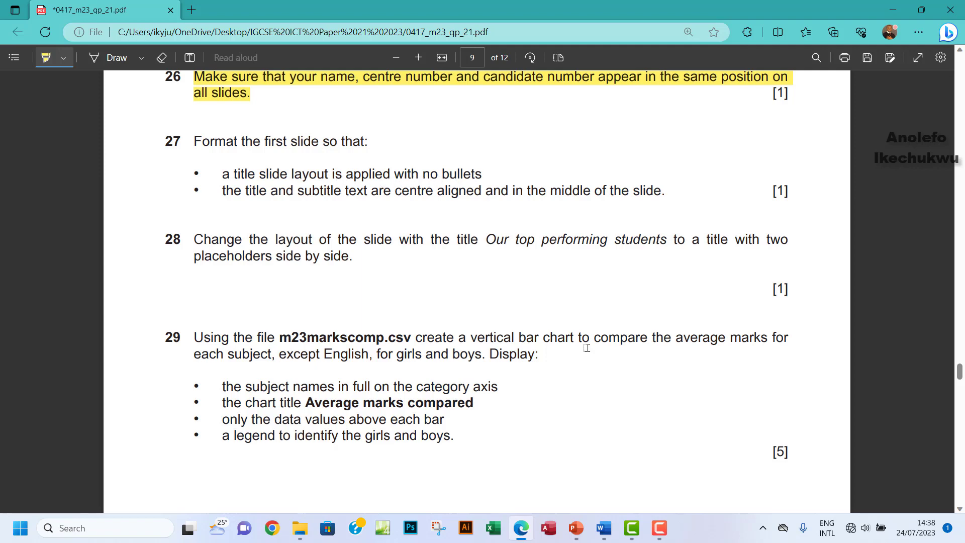
{"action": "left_click", "coordinate": [577, 528]}
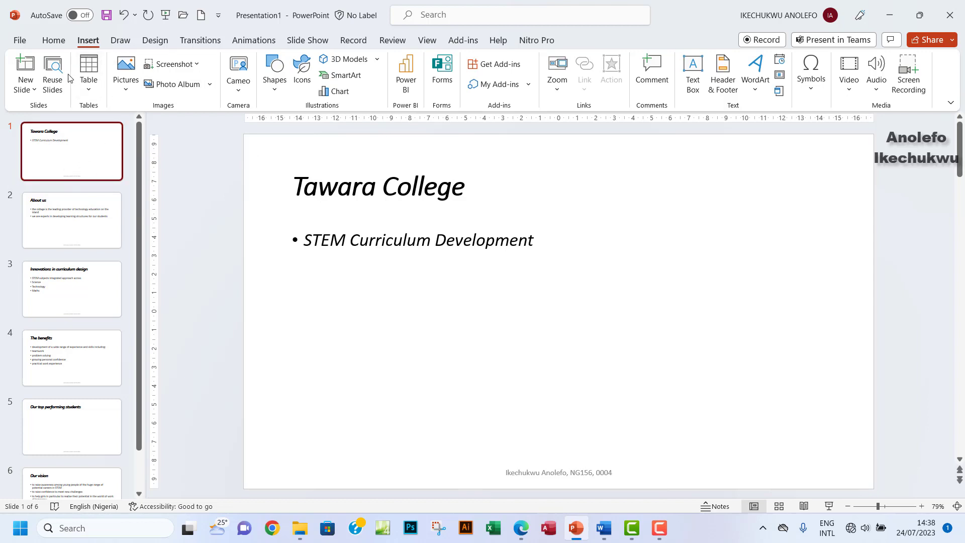
- Apply the Title Slide layout to slide 1 from the Home tab's Layout menu
{"action": "left_click", "coordinate": [53, 42]}
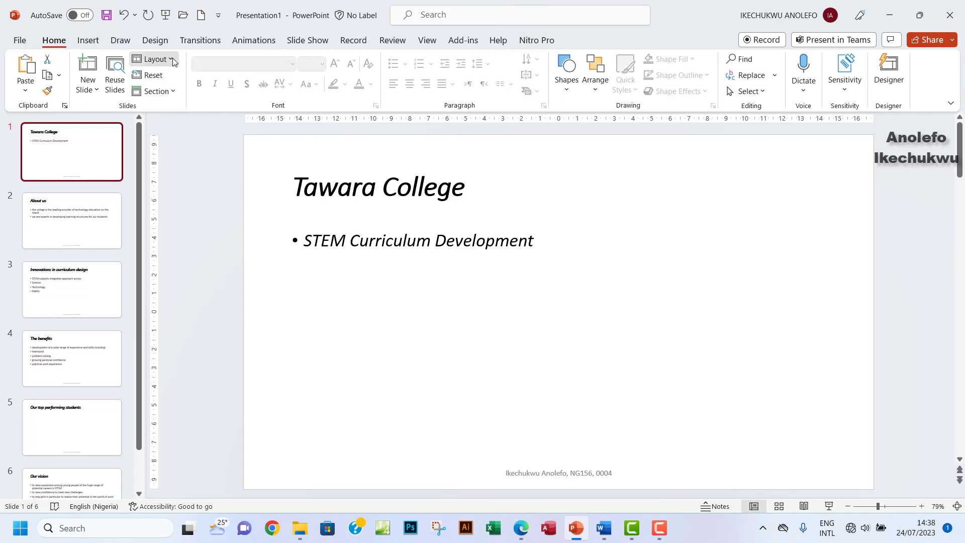
{"action": "left_click", "coordinate": [169, 59]}
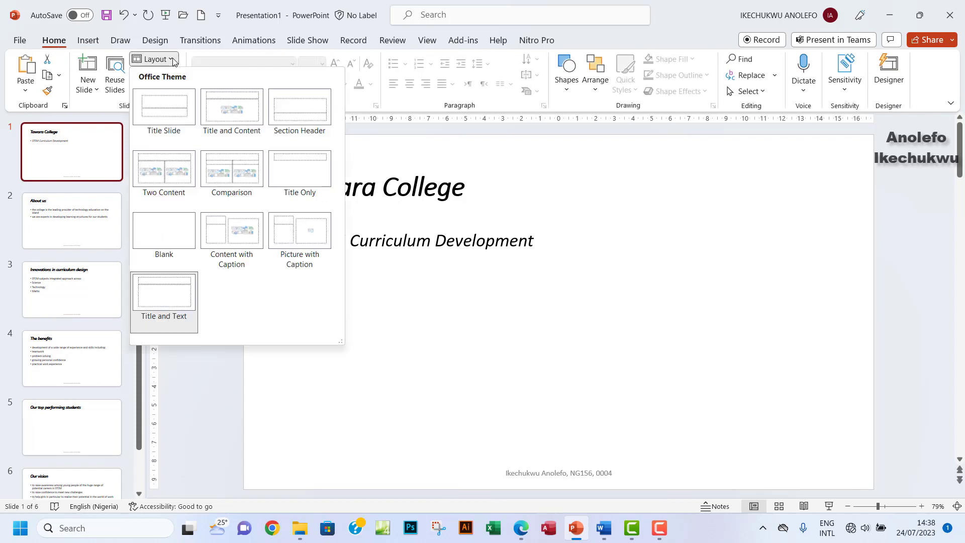
{"action": "left_click", "coordinate": [165, 116]}
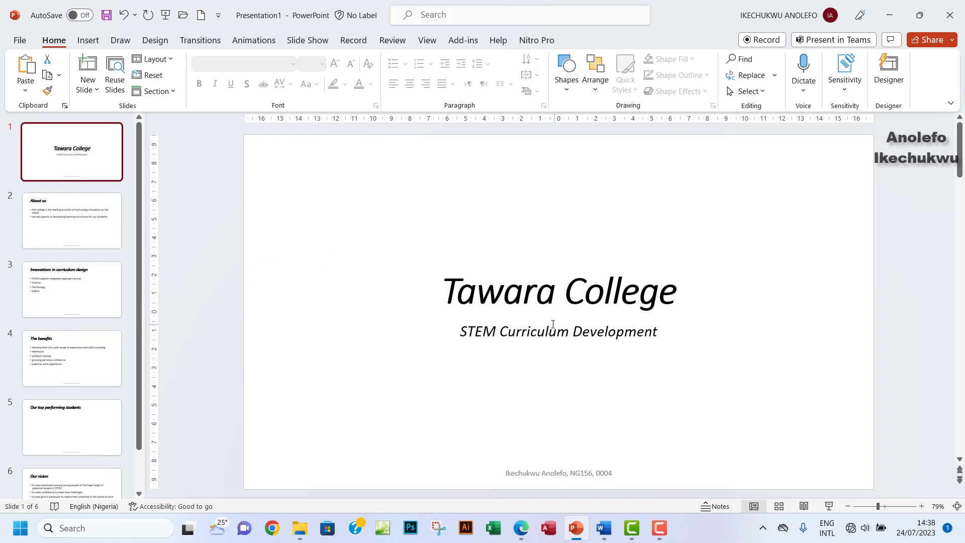
- Dismiss slide 1's right-click menu without changes and return to the exam PDF
{"action": "right_click", "coordinate": [62, 155]}
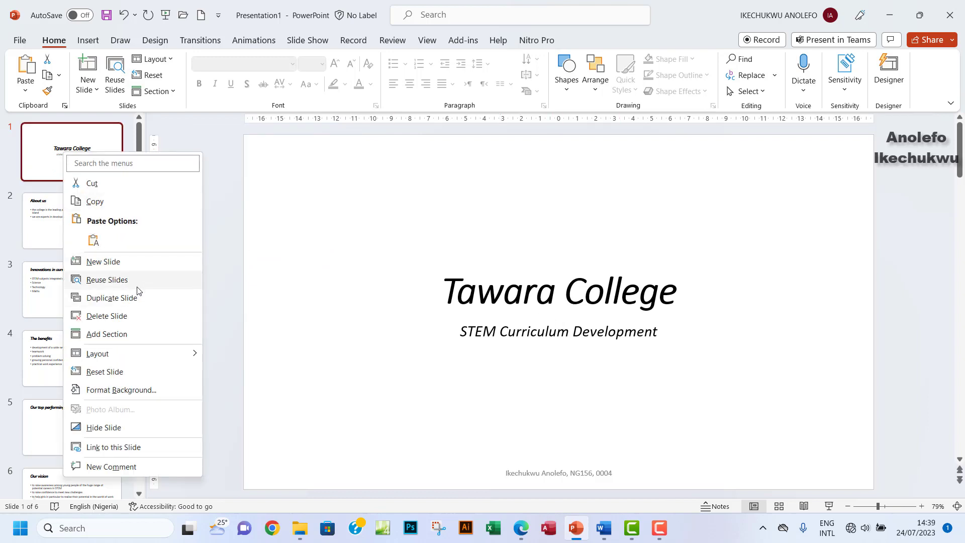
{"action": "mouse_move", "coordinate": [155, 360]}
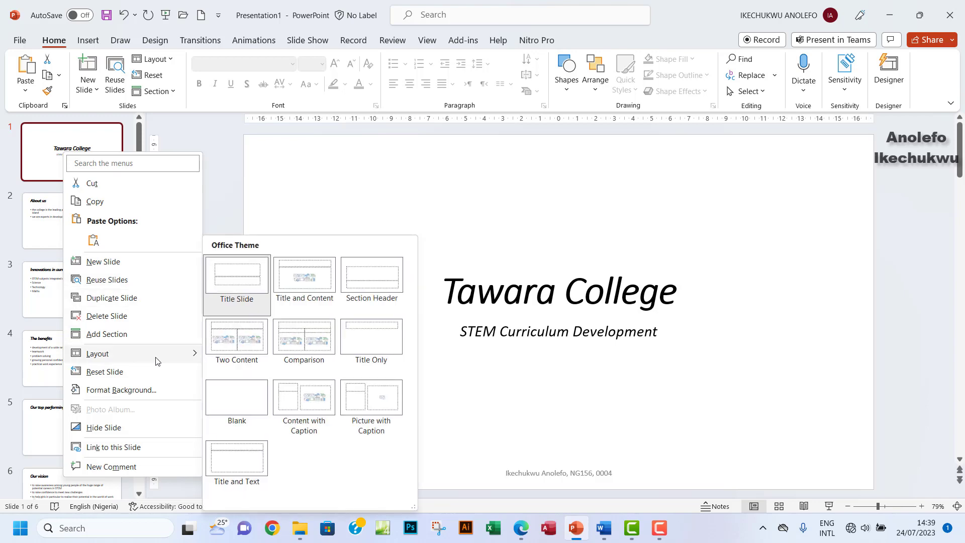
{"action": "left_click", "coordinate": [215, 186]}
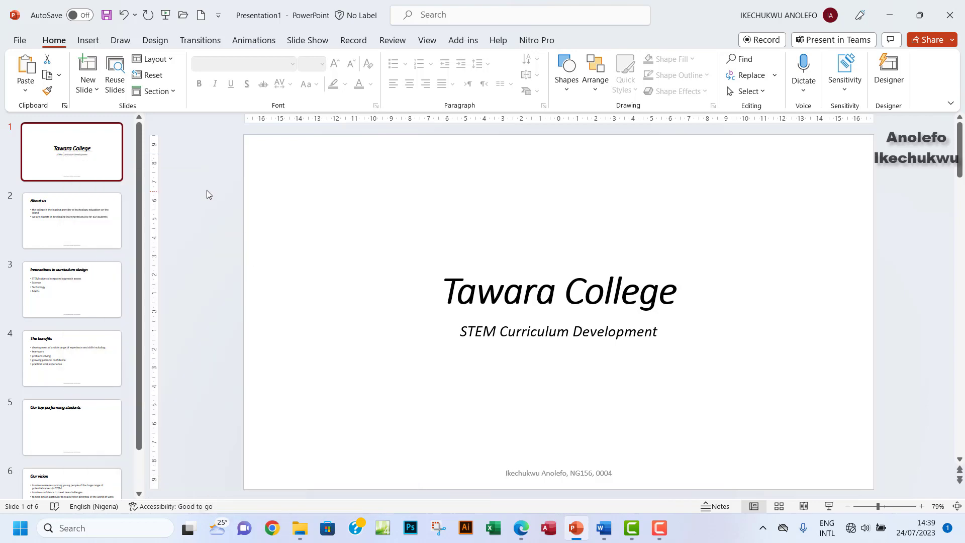
{"action": "left_click", "coordinate": [521, 527]}
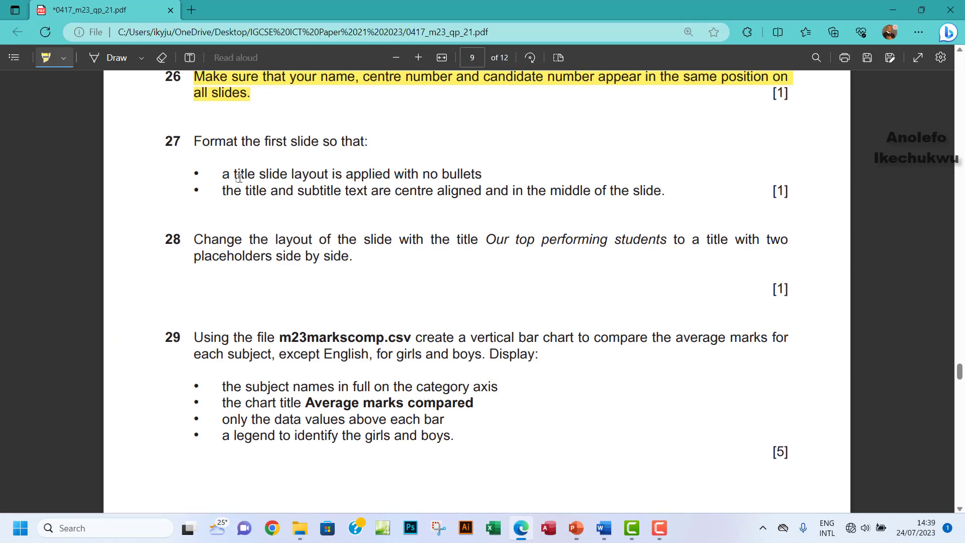
- Highlight question 27's title slide layout and centred title/subtitle requirements, then check the slide
{"action": "mouse_move", "coordinate": [222, 175]}
{"action": "left_mouse_down"}
{"action": "mouse_move", "coordinate": [453, 191]}
{"action": "mouse_move", "coordinate": [483, 175]}
{"action": "left_mouse_up"}
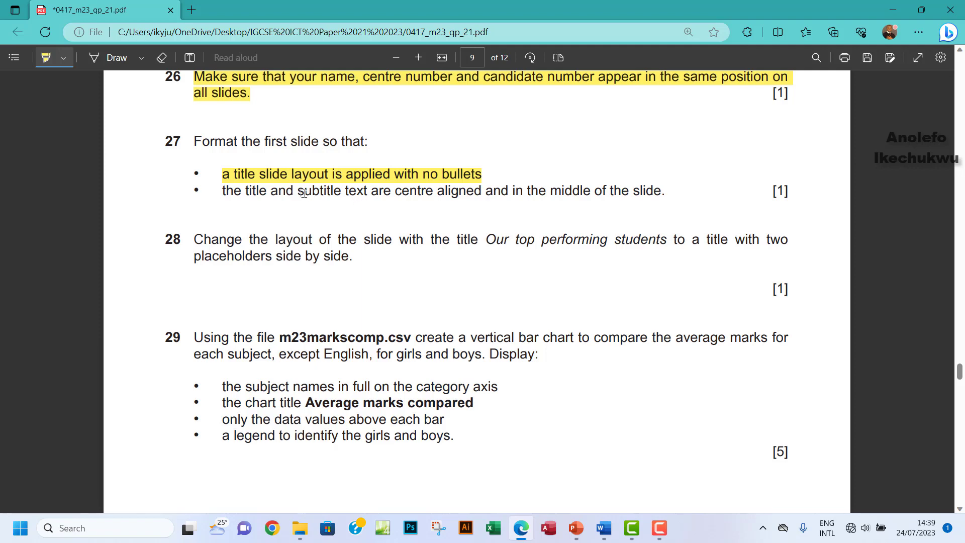
{"action": "left_click_drag", "start_coordinate": [223, 191], "coordinate": [697, 193]}
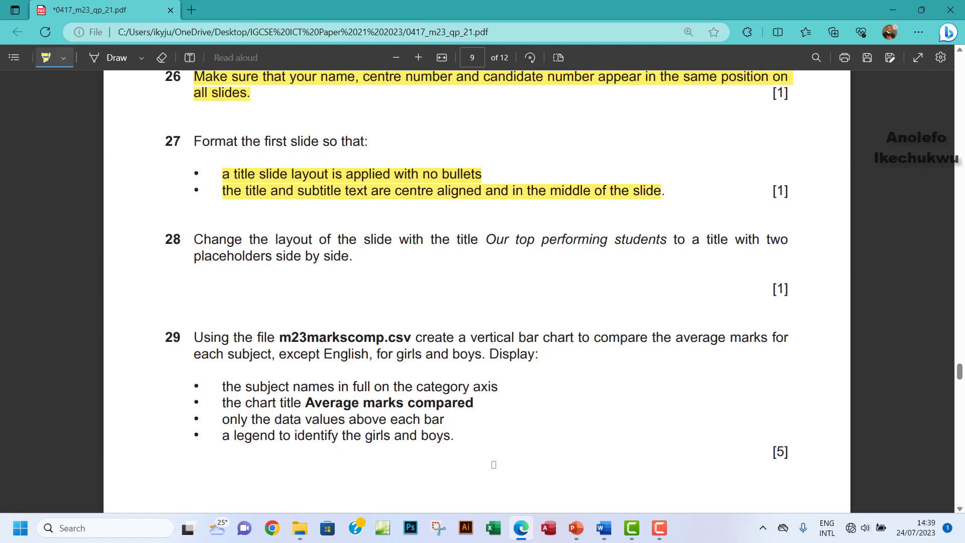
{"action": "left_click", "coordinate": [577, 529]}
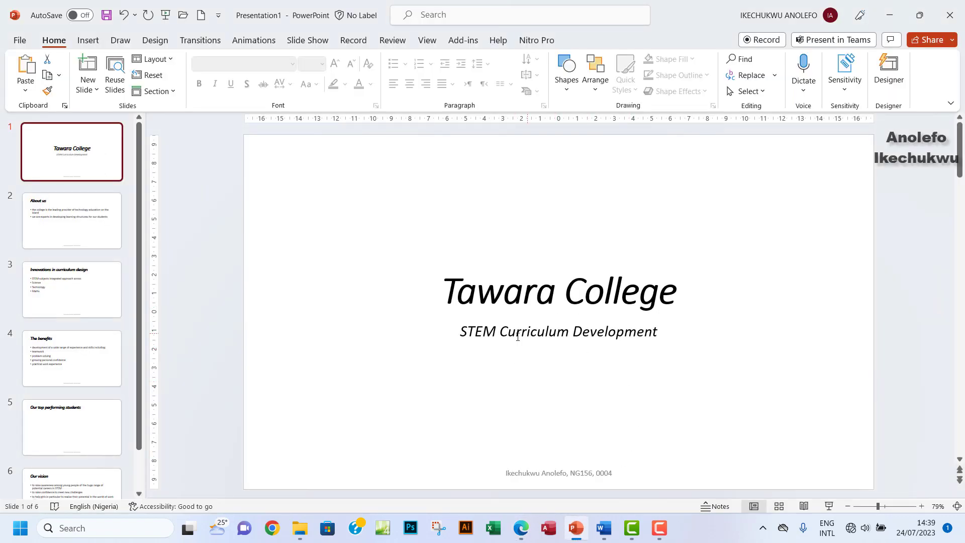
- Highlight the slide title 'Our top performing students' in question 28 and return to PowerPoint
{"action": "left_click", "coordinate": [521, 529]}
{"action": "scroll", "coordinate": [237, 275], "scroll_direction": "down", "scroll_amount": 2}
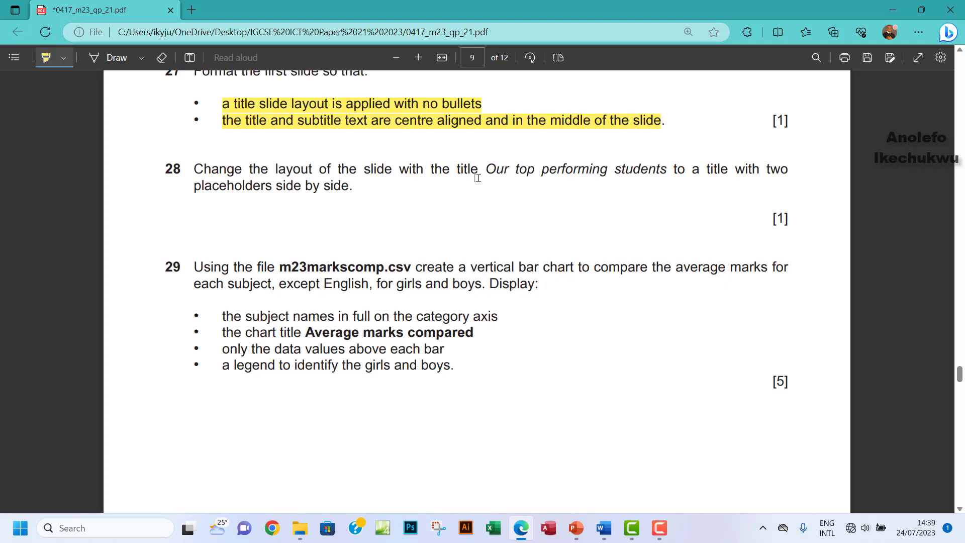
{"action": "left_click_drag", "start_coordinate": [487, 169], "coordinate": [654, 164]}
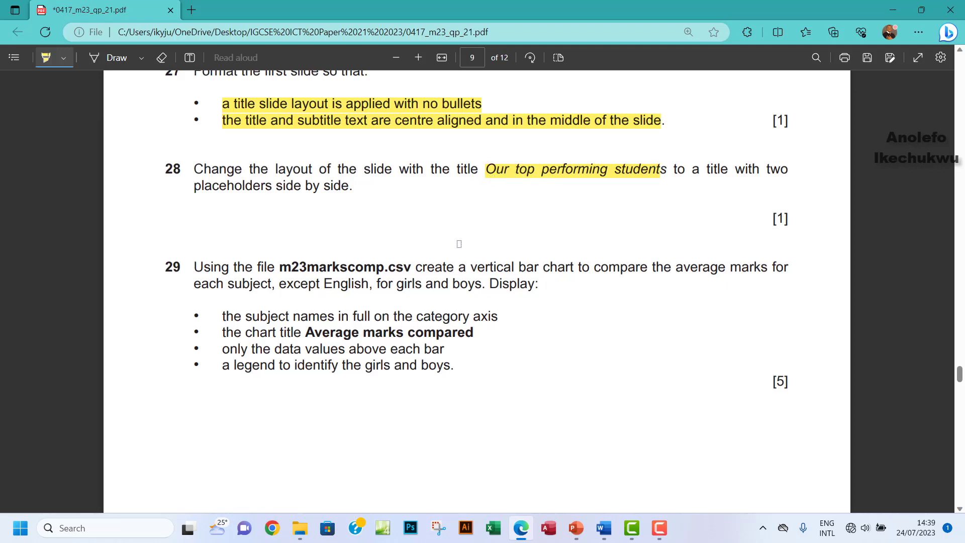
{"action": "left_click", "coordinate": [576, 527]}
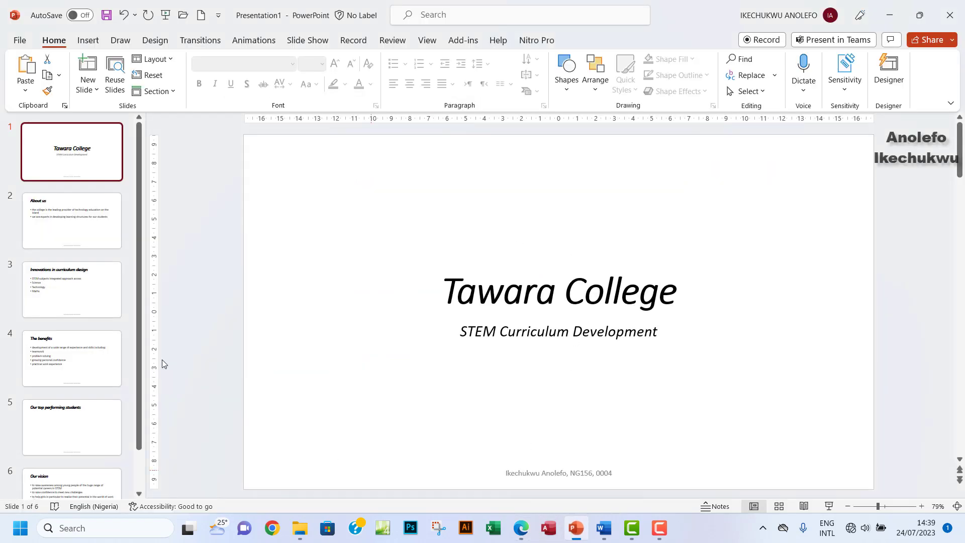
- Look through slides 2 to 4, then select slide 5, 'Our top performing students'
{"action": "left_click", "coordinate": [68, 242]}
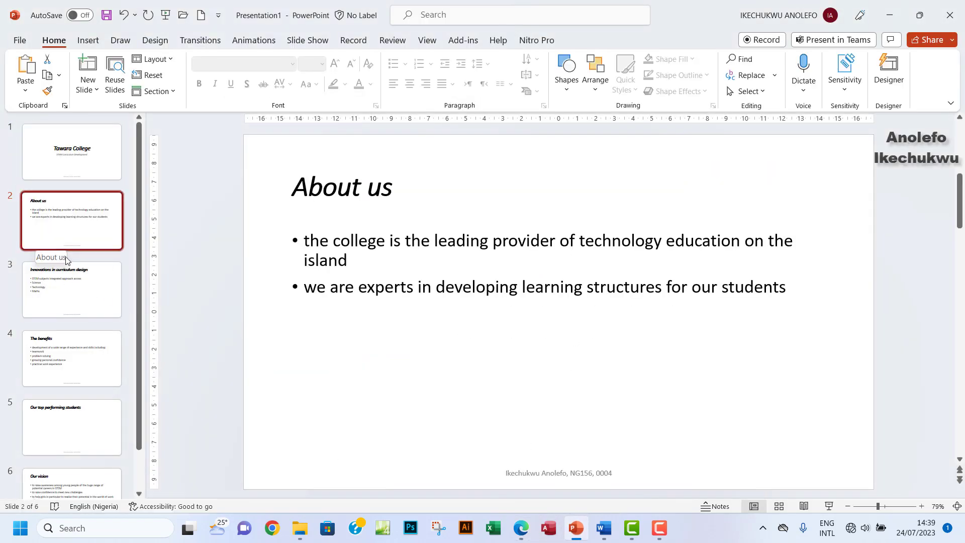
{"action": "left_click", "coordinate": [79, 304]}
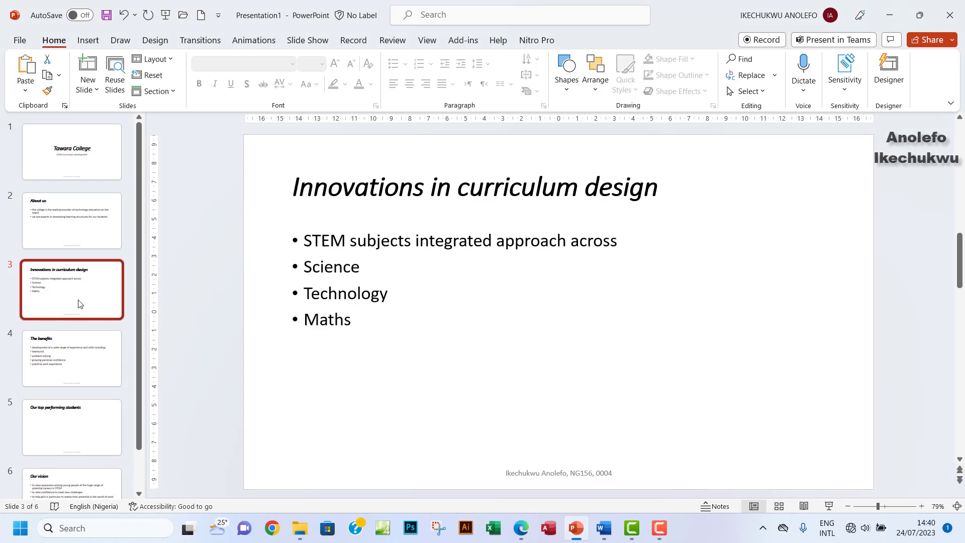
{"action": "left_click", "coordinate": [92, 374]}
{"action": "left_click", "coordinate": [71, 371]}
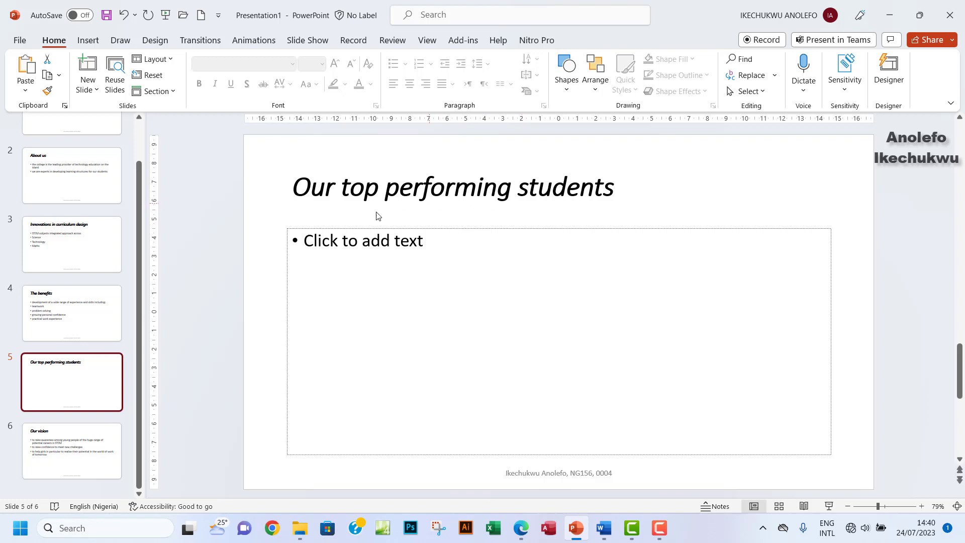
- Apply the Two Content layout to slide 5, then return to the exam paper in Edge
{"action": "left_click", "coordinate": [171, 61]}
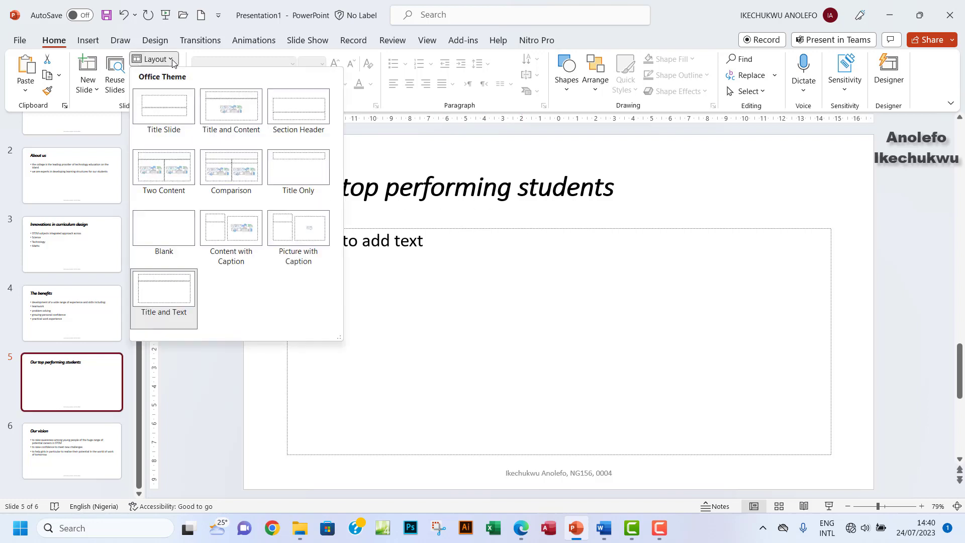
{"action": "left_click", "coordinate": [164, 185]}
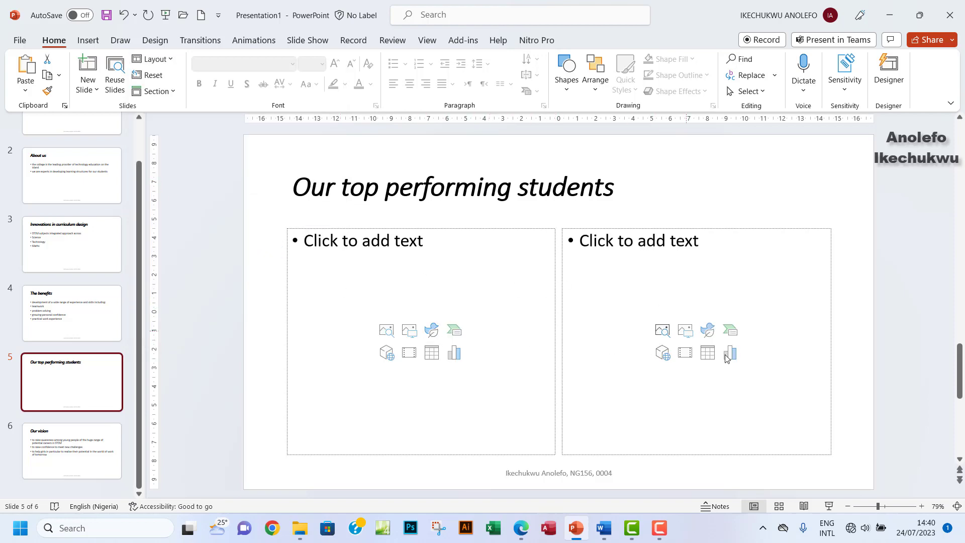
{"action": "left_click", "coordinate": [522, 528]}
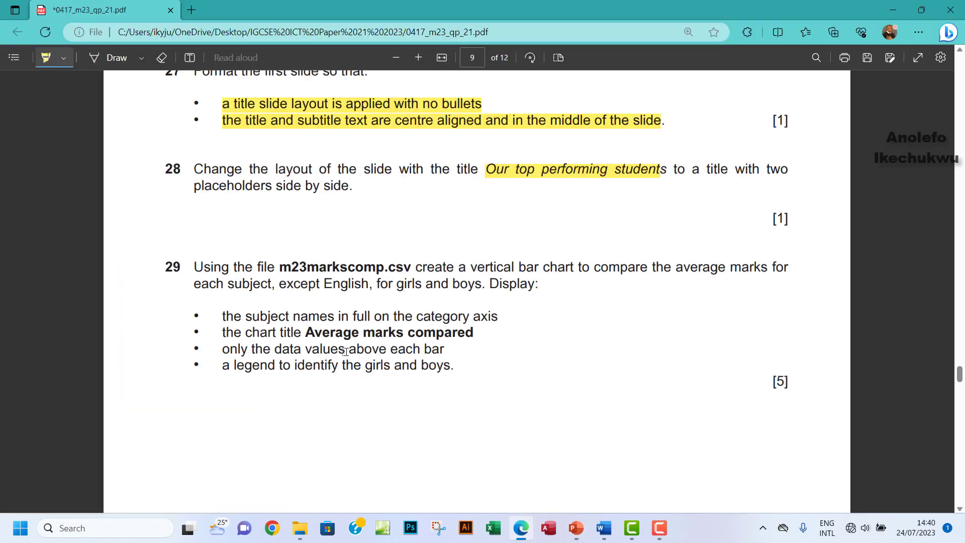
- Highlight question 28's layout requirement in the exam PDF and scroll down to question 29
{"action": "left_click", "coordinate": [575, 532]}
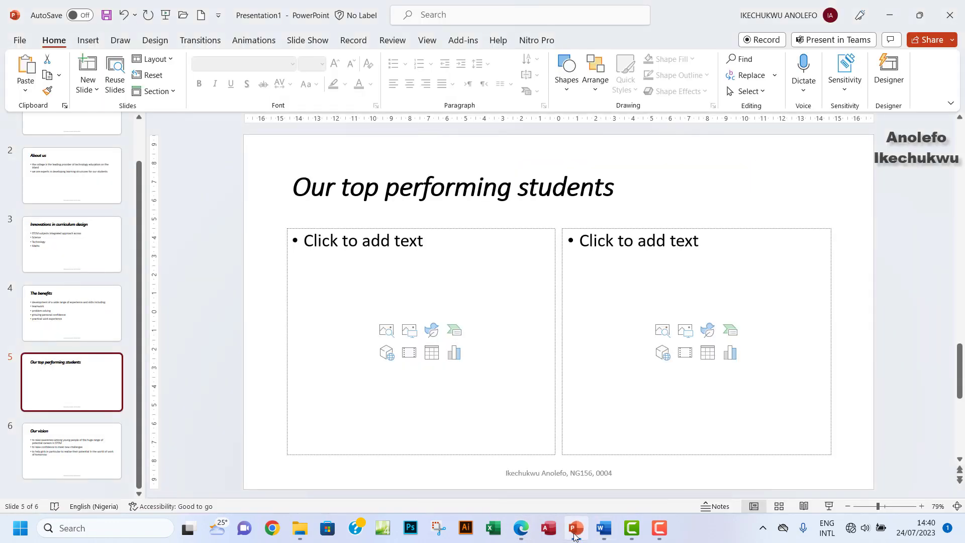
{"action": "left_click", "coordinate": [520, 537]}
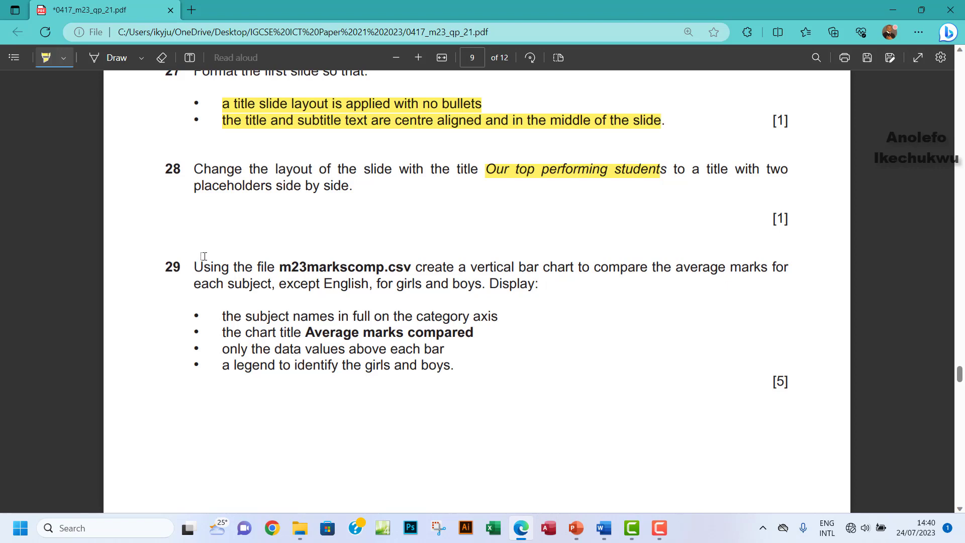
{"action": "left_click_drag", "start_coordinate": [195, 168], "coordinate": [354, 185]}
{"action": "scroll", "coordinate": [179, 219], "scroll_direction": "down", "scroll_amount": 2}
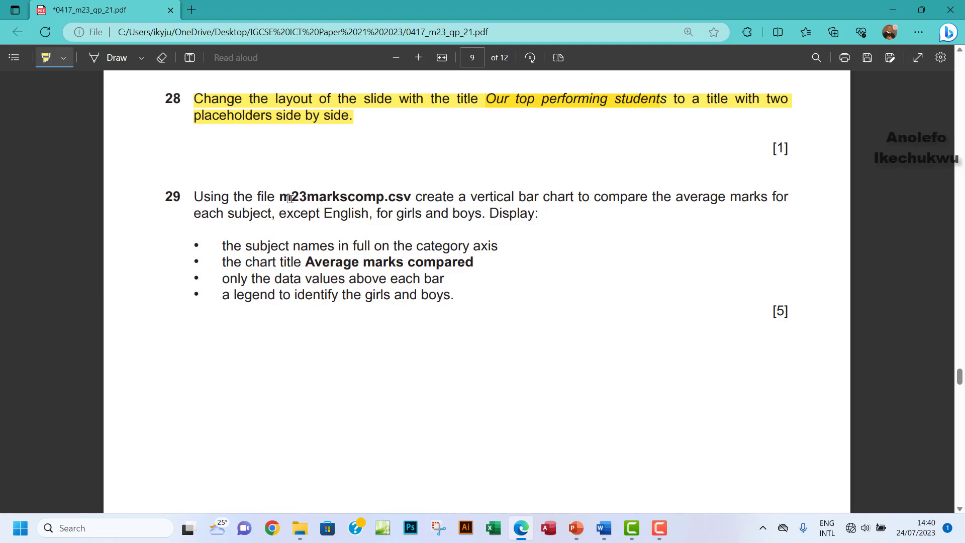
- In File Explorer, move up to the 03_0417_21_ March 2023 folder to show m23markscomp.csv
{"action": "left_click", "coordinate": [301, 528]}
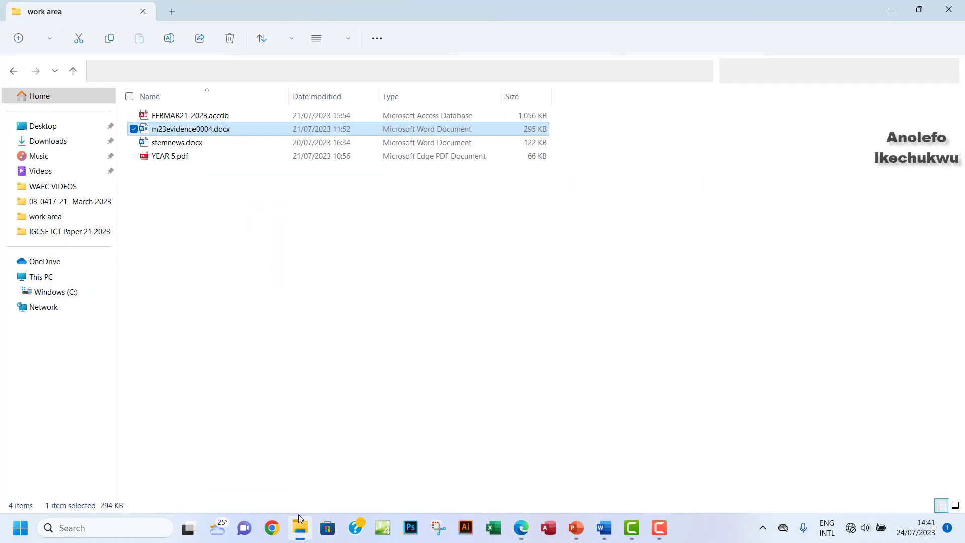
{"action": "left_click", "coordinate": [13, 71]}
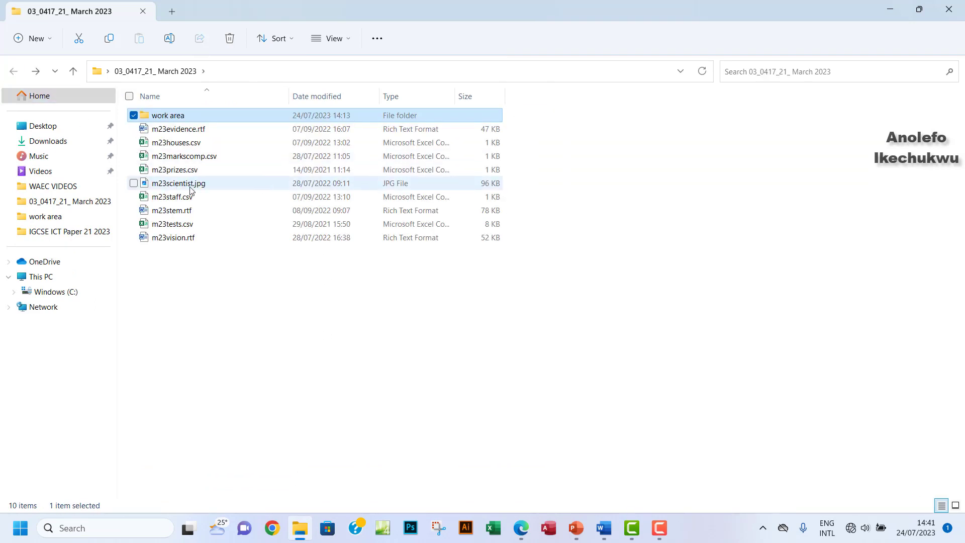
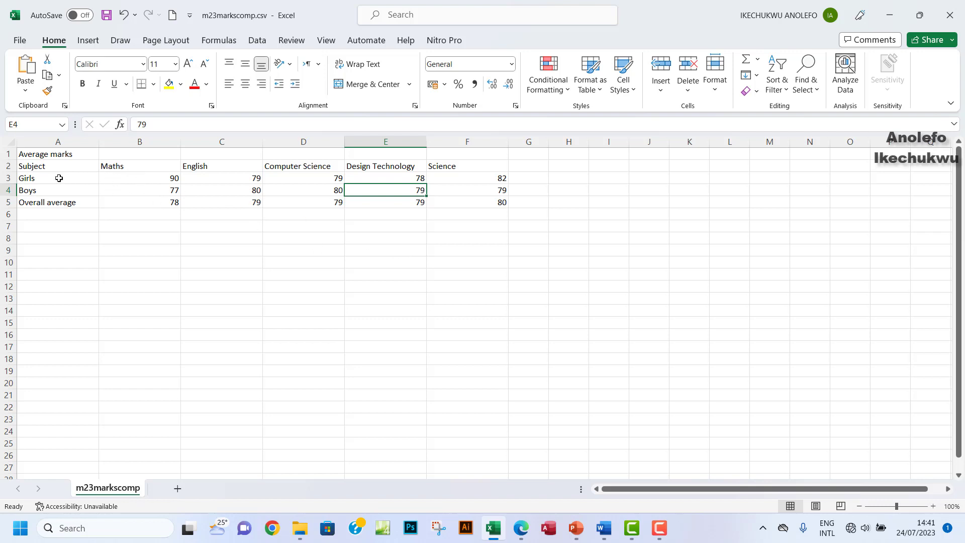
- Select the subject columns B to F in the m23markscomp.csv marks table
{"action": "left_click_drag", "start_coordinate": [114, 141], "coordinate": [490, 142]}
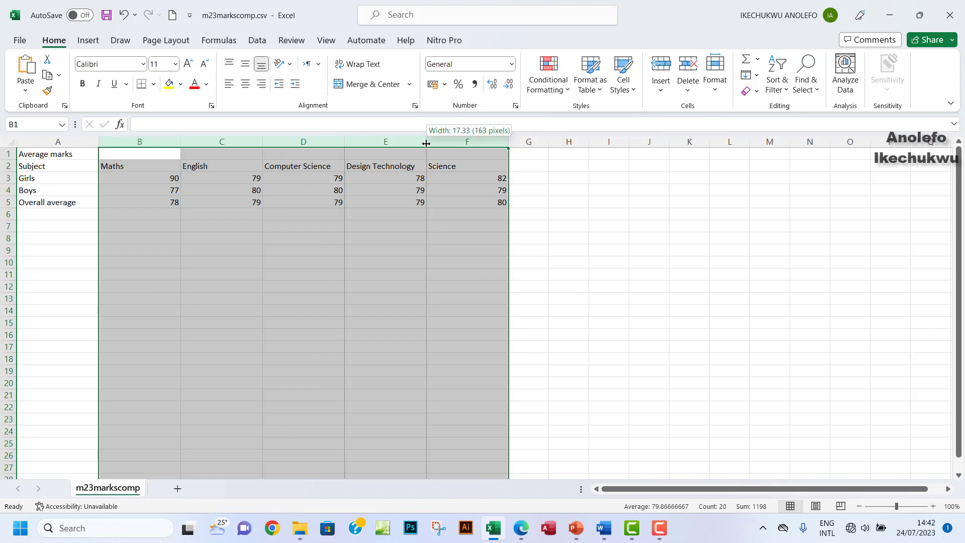
- AutoFit columns B to F, narrow column A to its labels, and bring up the exam PDF
{"action": "double_click", "coordinate": [427, 143]}
{"action": "left_click", "coordinate": [196, 188]}
{"action": "left_click_drag", "start_coordinate": [100, 141], "coordinate": [82, 142]}
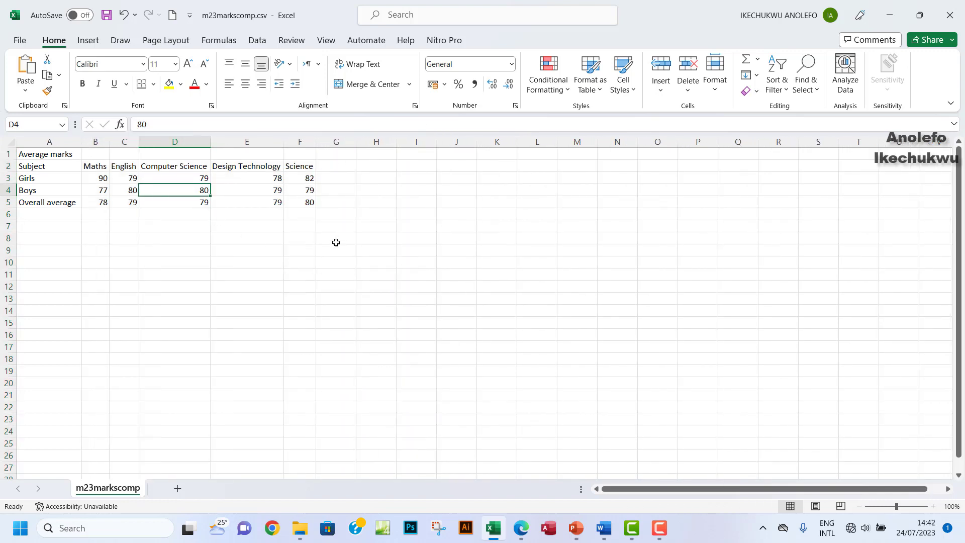
{"action": "left_click", "coordinate": [521, 532]}
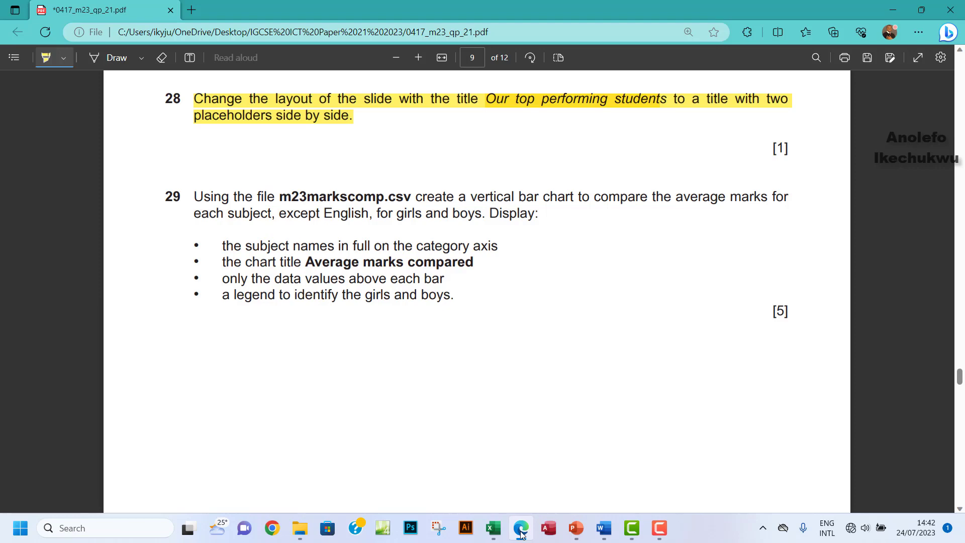
- Toggle between the exam PDF and the marks worksheet, ending with Excel in front
{"action": "left_click", "coordinate": [522, 532]}
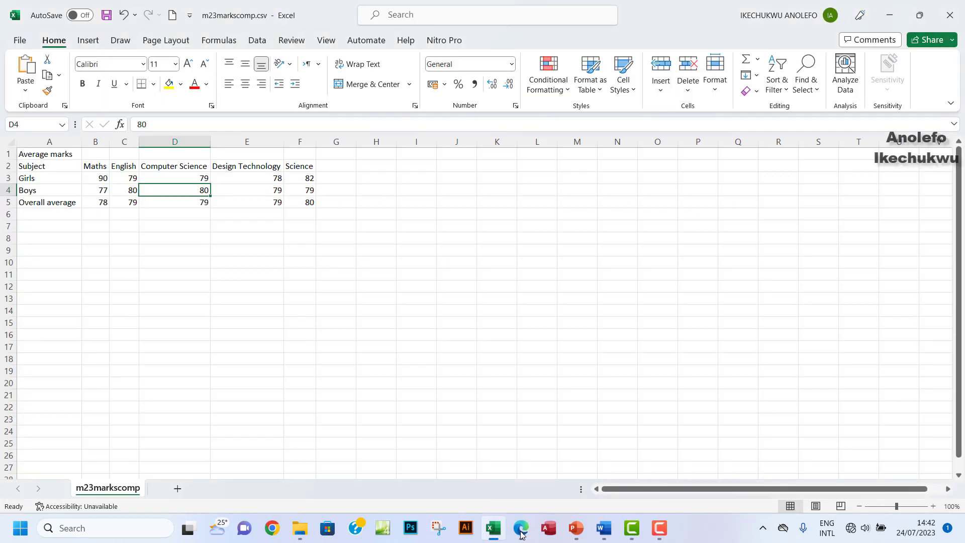
{"action": "left_click", "coordinate": [521, 534]}
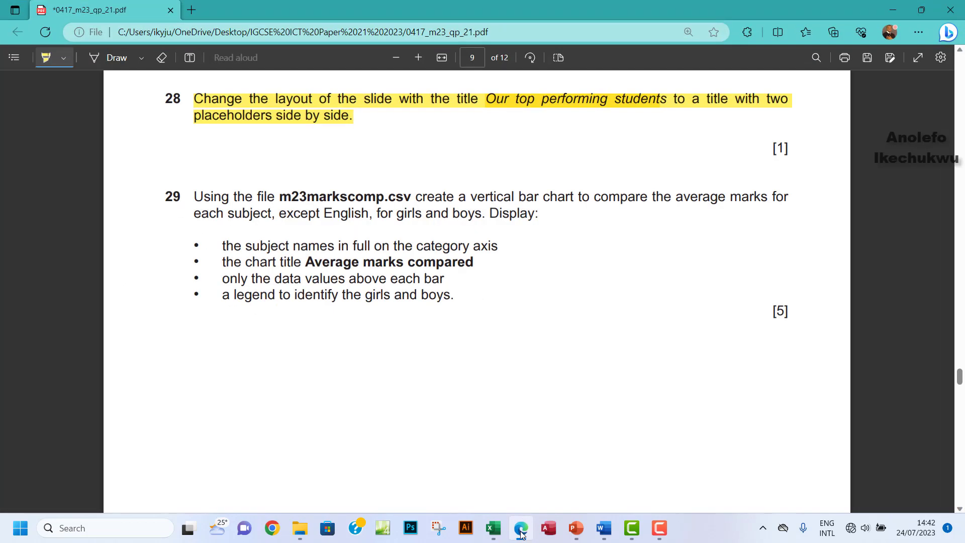
{"action": "left_click", "coordinate": [522, 534]}
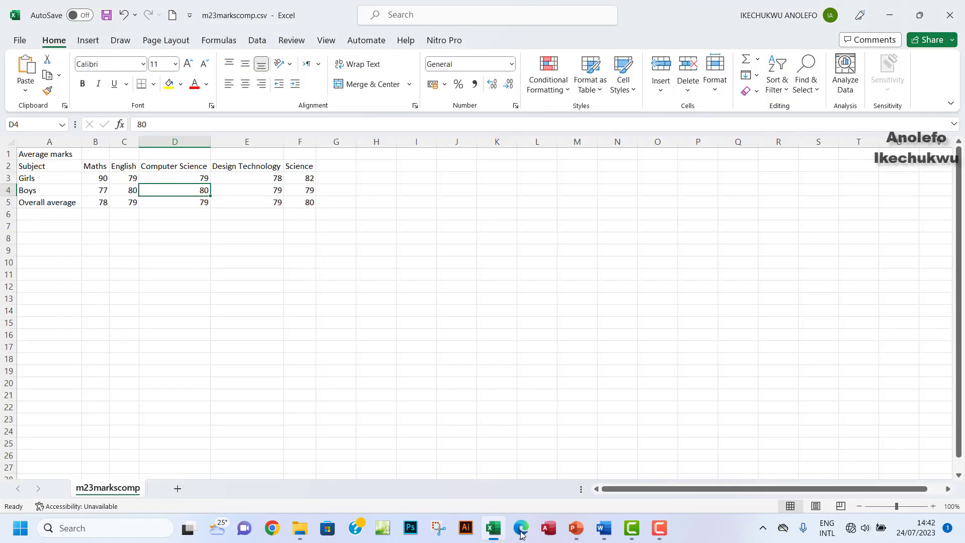
{"action": "left_click", "coordinate": [521, 534]}
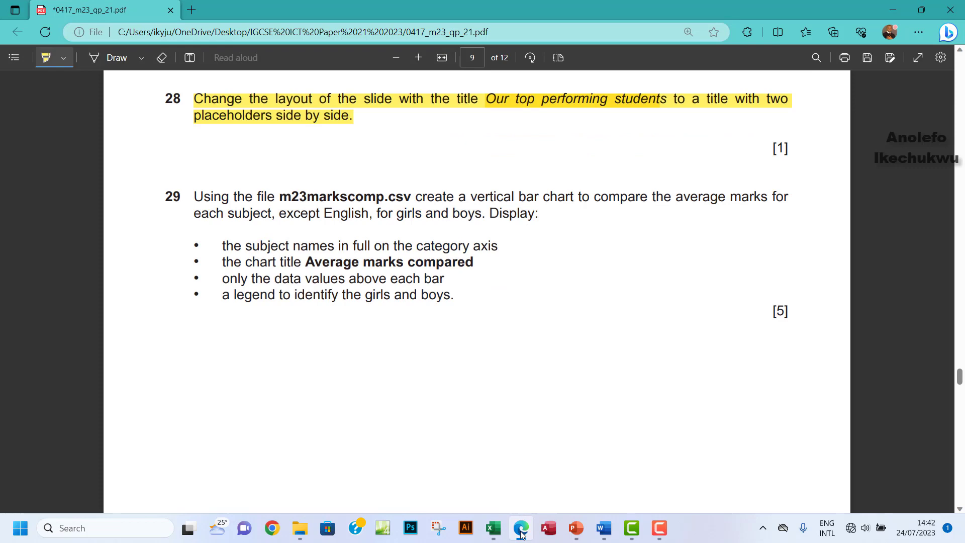
{"action": "left_click", "coordinate": [522, 534]}
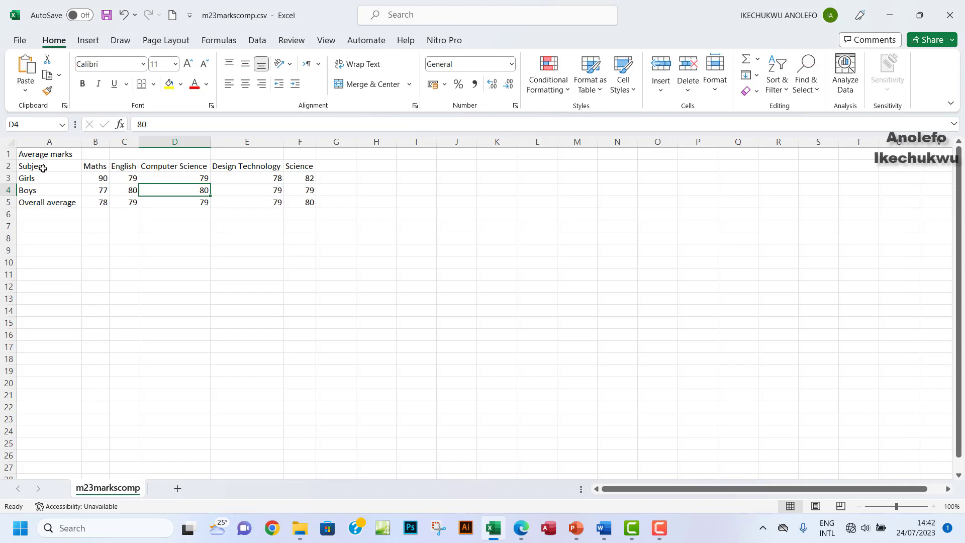
- Select A2:B4 plus D2:F4, skipping English, and bring up the chart insertion options
{"action": "left_click_drag", "start_coordinate": [36, 169], "coordinate": [101, 188]}
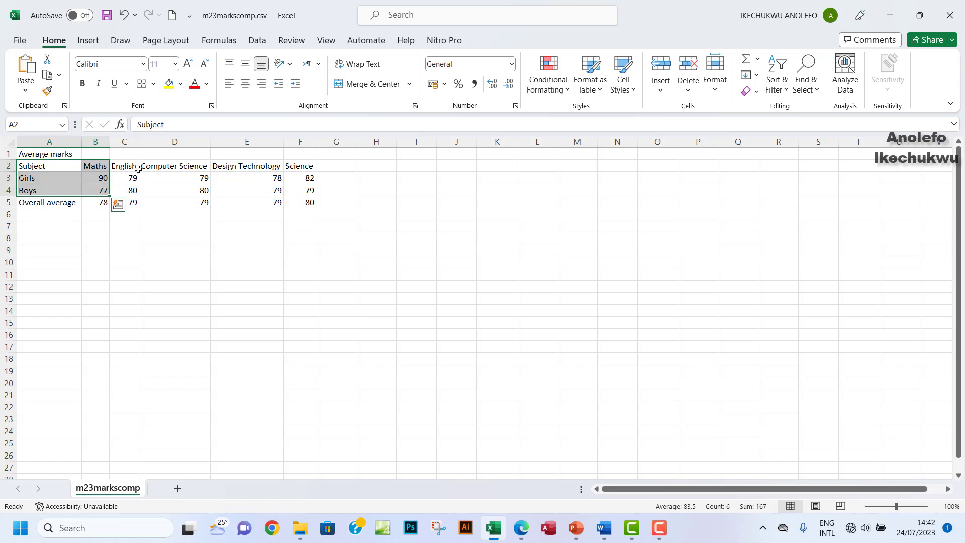
{"action": "left_click_drag", "start_coordinate": [148, 166], "coordinate": [298, 187], "text": "ctrl"}
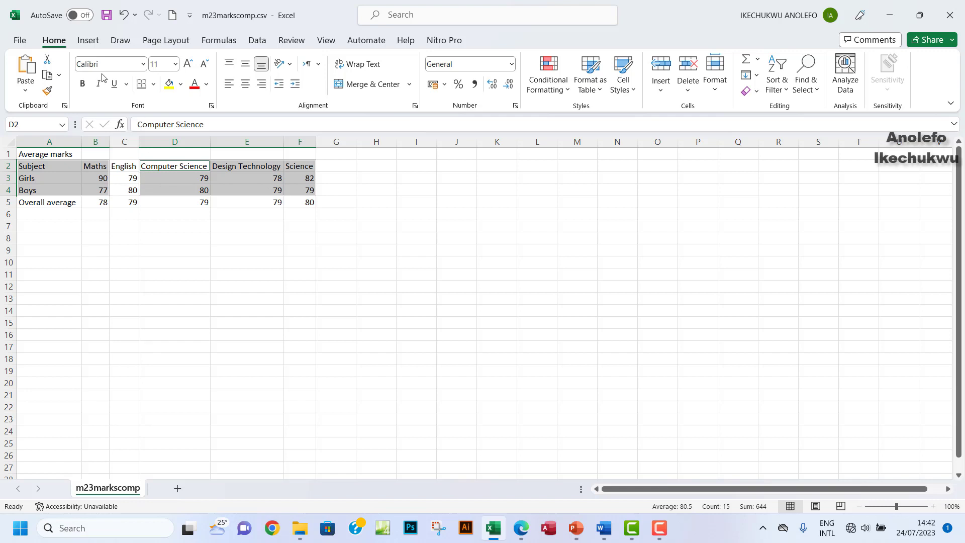
{"action": "left_click", "coordinate": [88, 41]}
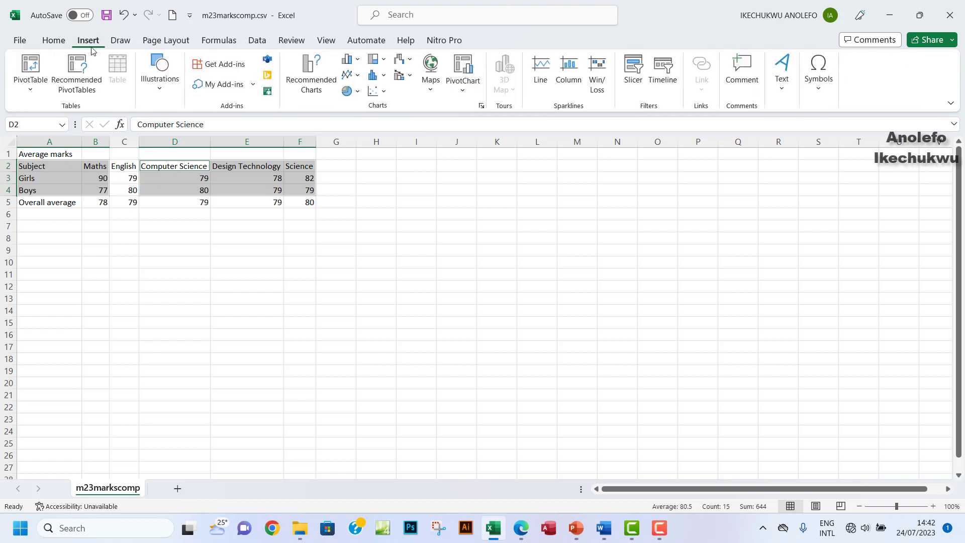
- Insert a 2-D clustered column chart of Girls and Boys marks, check each series, and enlarge it
{"action": "left_click", "coordinate": [360, 60]}
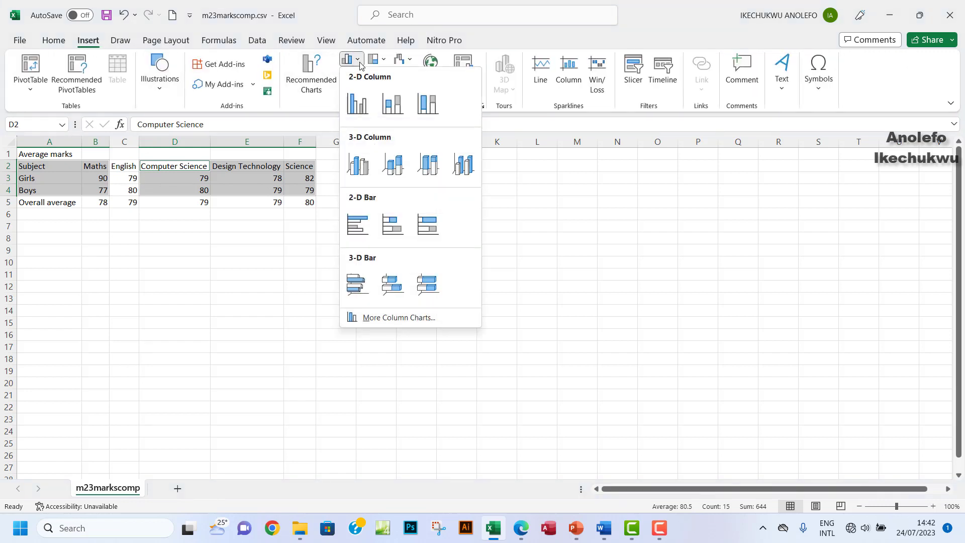
{"action": "left_click", "coordinate": [358, 107]}
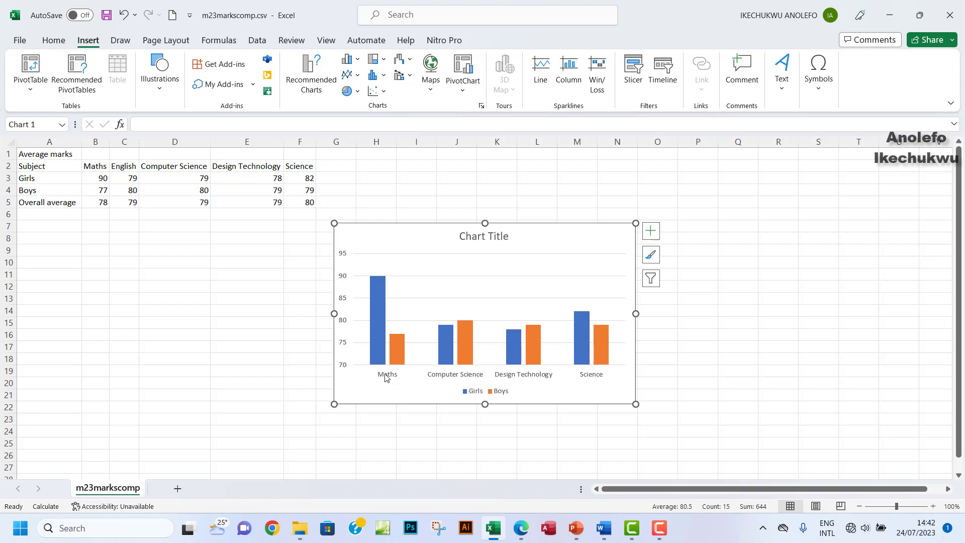
{"action": "left_click", "coordinate": [376, 297]}
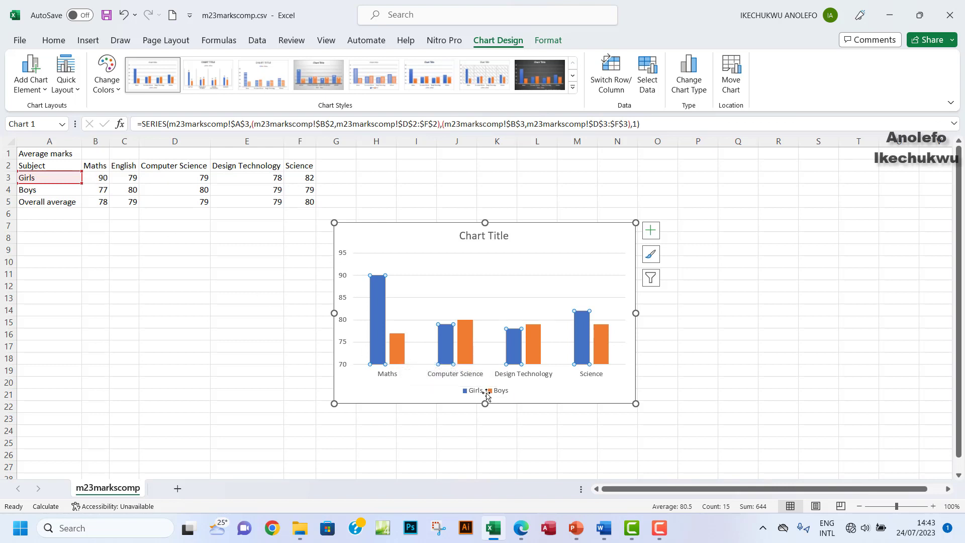
{"action": "left_click", "coordinate": [402, 358]}
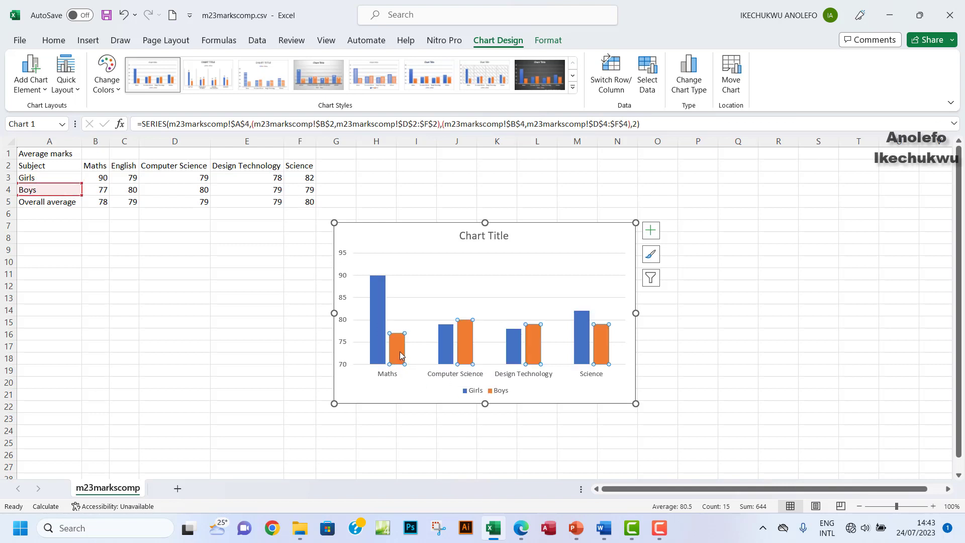
{"action": "left_click", "coordinate": [447, 356]}
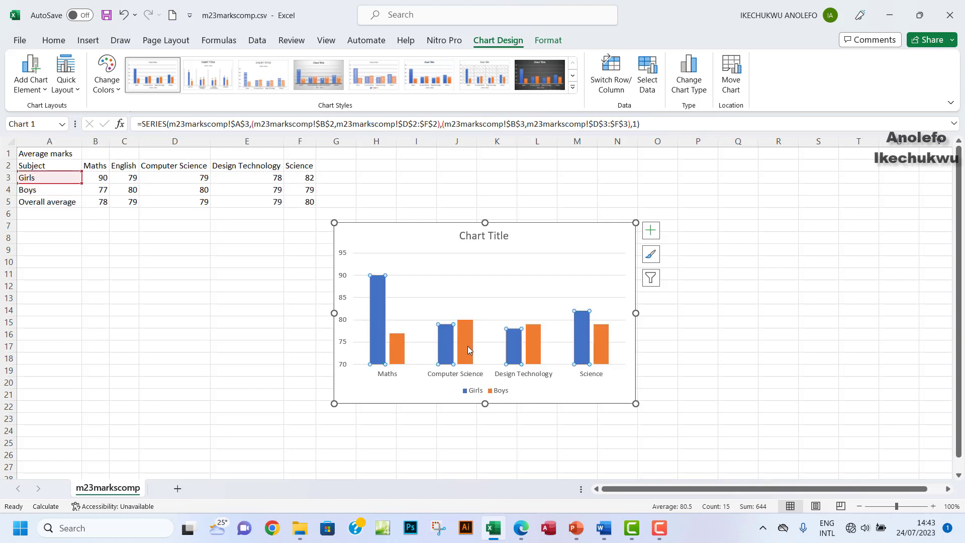
{"action": "left_click", "coordinate": [469, 347]}
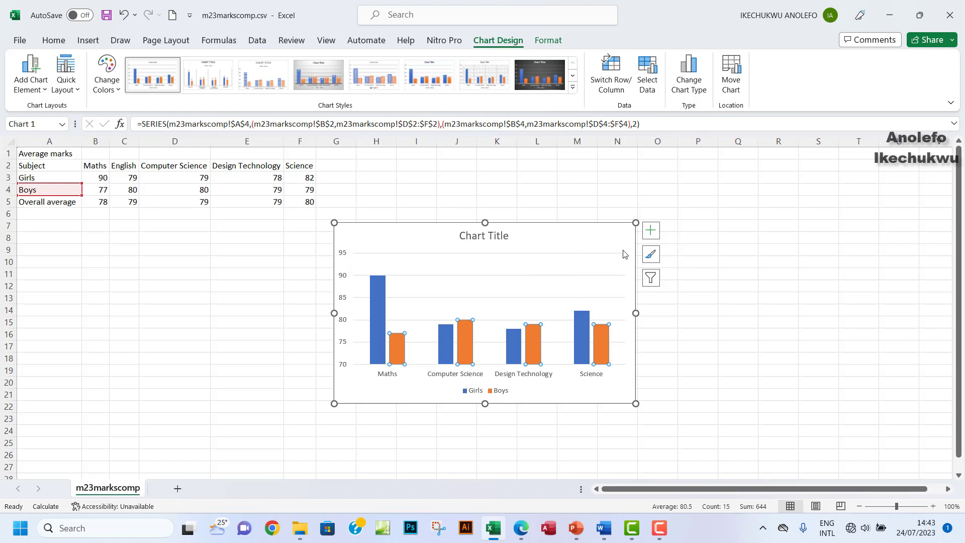
{"action": "left_click_drag", "start_coordinate": [636, 224], "coordinate": [671, 196]}
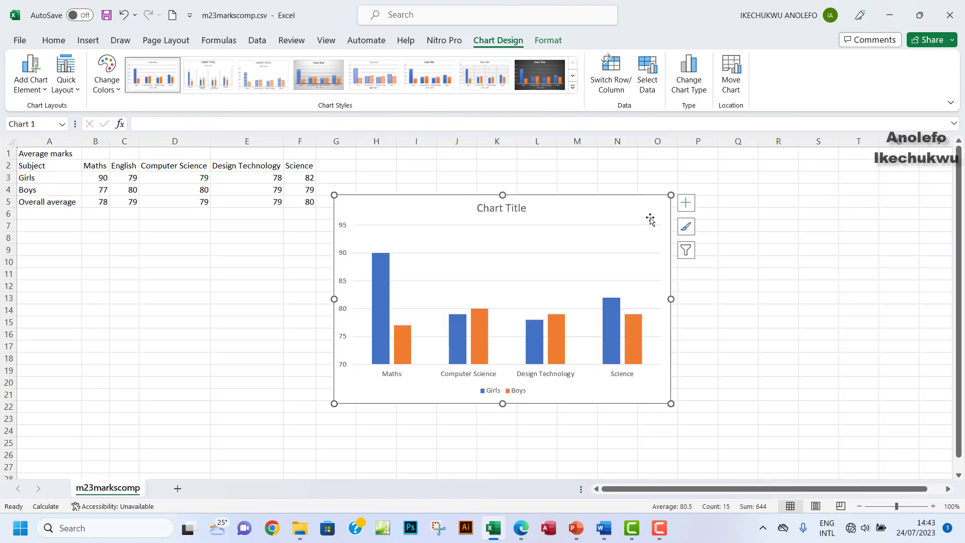
- Compare against the exam question and target PowerPoint slide, then narrow the chart slightly
{"action": "left_click", "coordinate": [521, 528]}
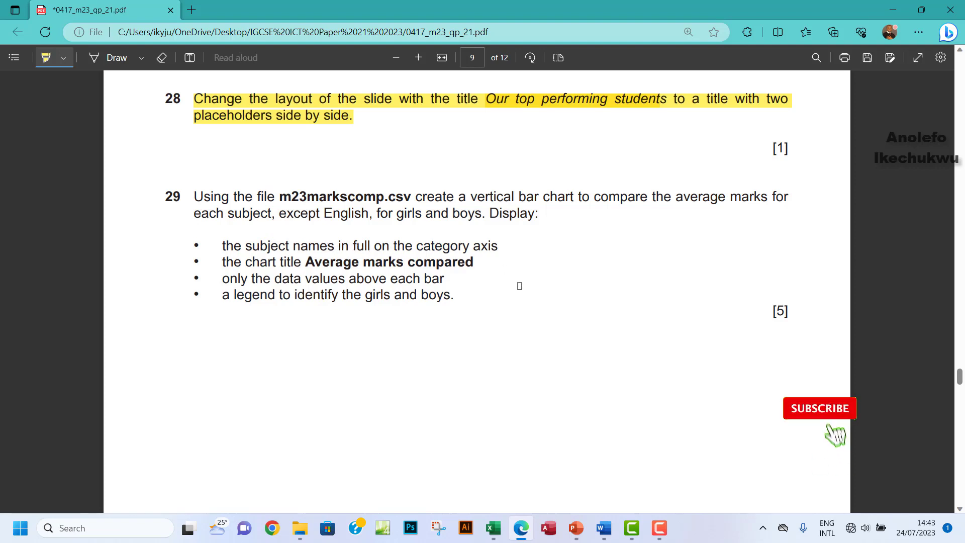
{"action": "left_click", "coordinate": [576, 529]}
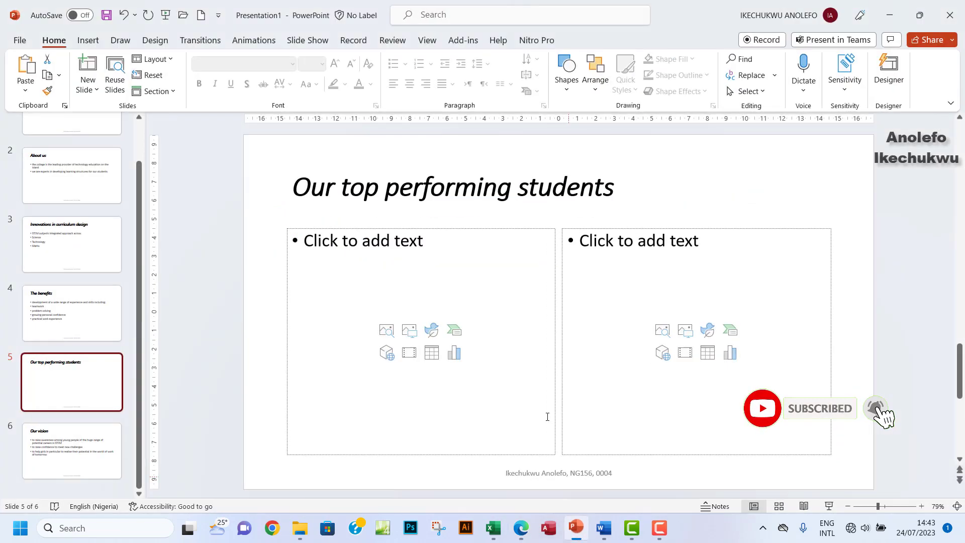
{"action": "left_click", "coordinate": [493, 528]}
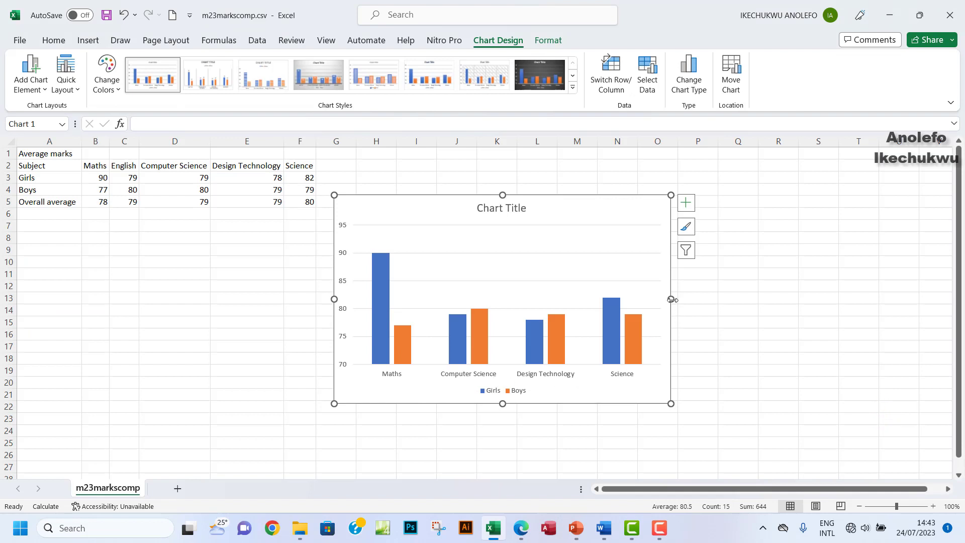
{"action": "mouse_move", "coordinate": [672, 299]}
{"action": "left_mouse_down"}
{"action": "mouse_move", "coordinate": [537, 302]}
{"action": "mouse_move", "coordinate": [672, 297]}
{"action": "left_mouse_up"}
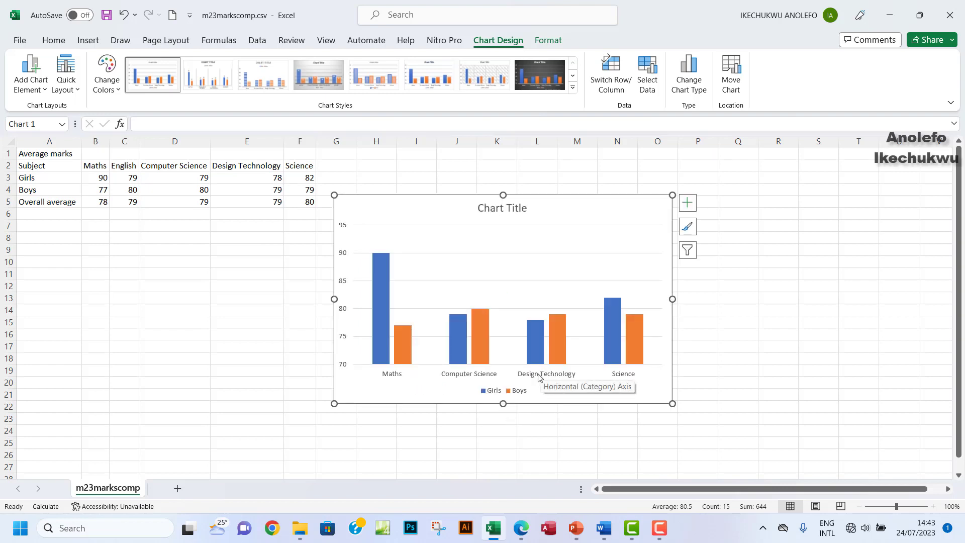
{"action": "left_click", "coordinate": [521, 528]}
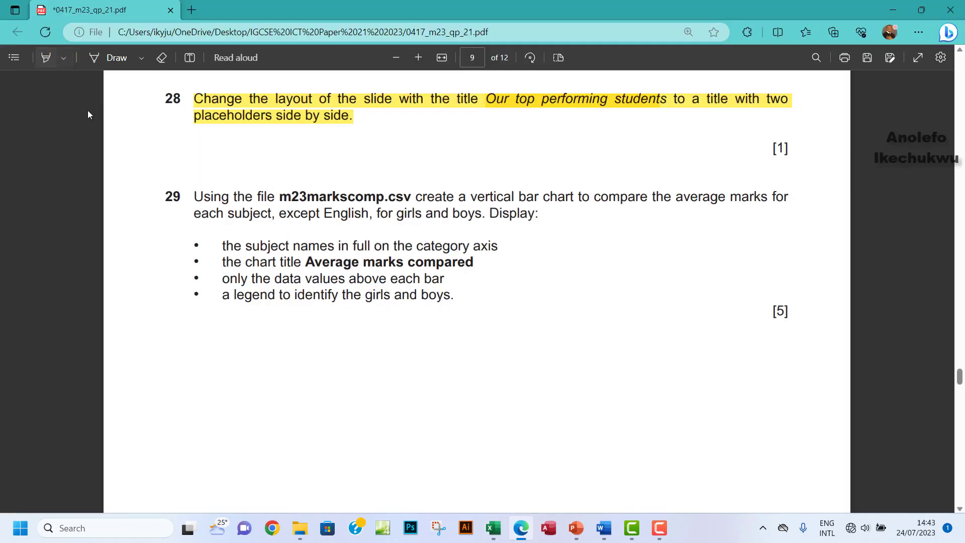
- Copy the wording 'Average marks compared' from question 29 in the exam PDF
{"action": "left_click_drag", "start_coordinate": [305, 262], "coordinate": [476, 263]}
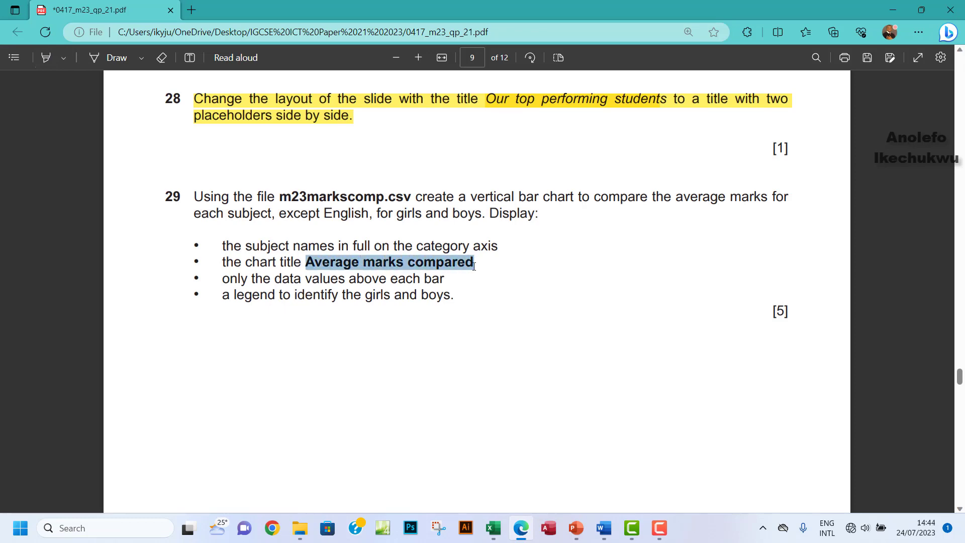
{"action": "key", "text": "ctrl+c"}
- Replace the placeholder chart title with the pasted 'Average marks compared' and reselect the chart
{"action": "left_click", "coordinate": [493, 528]}
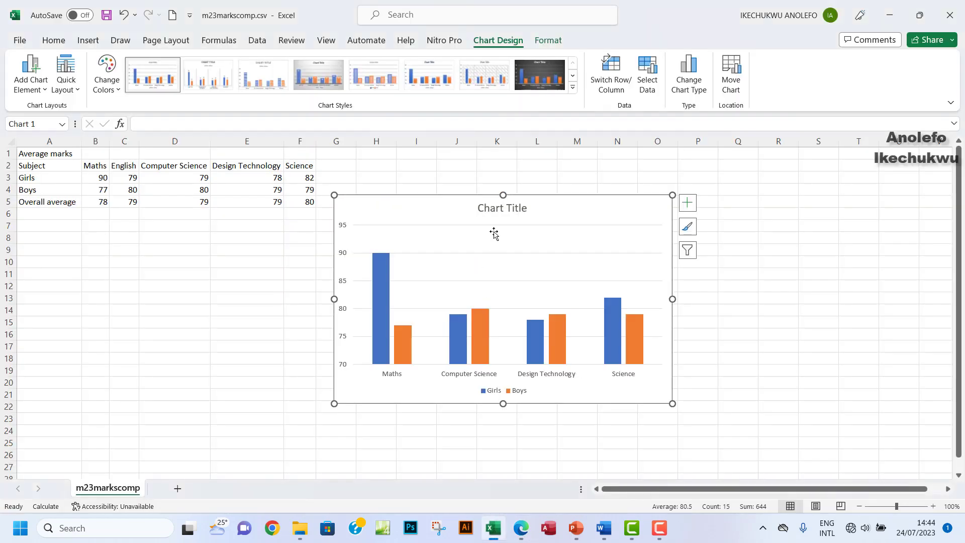
{"action": "left_click", "coordinate": [501, 209]}
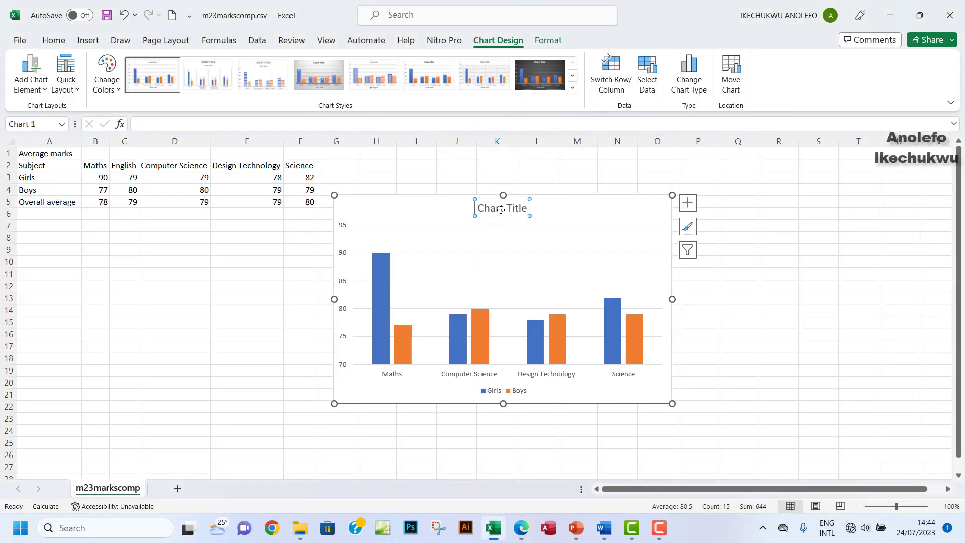
{"action": "triple_click", "coordinate": [526, 208]}
{"action": "key", "text": "ctrl+v"}
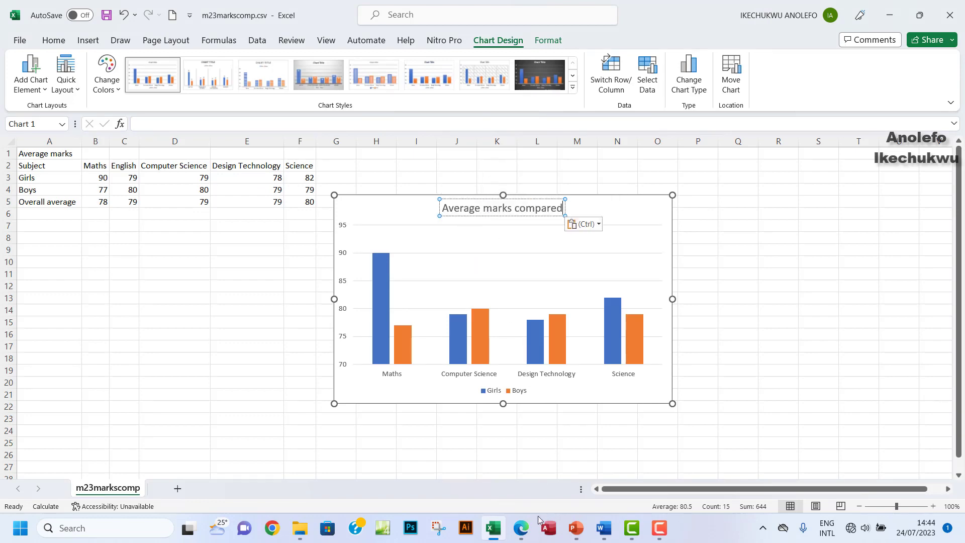
{"action": "left_click", "coordinate": [521, 528]}
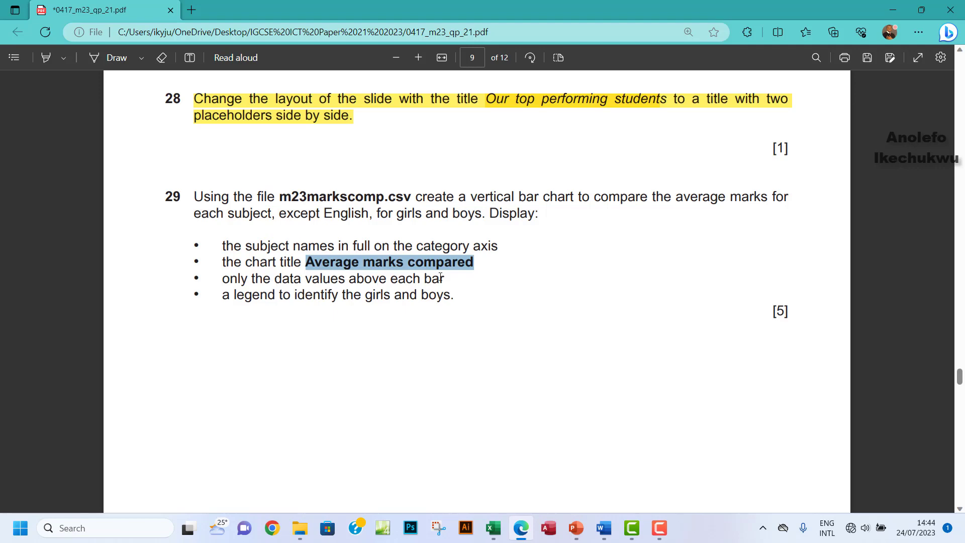
{"action": "left_click", "coordinate": [494, 528]}
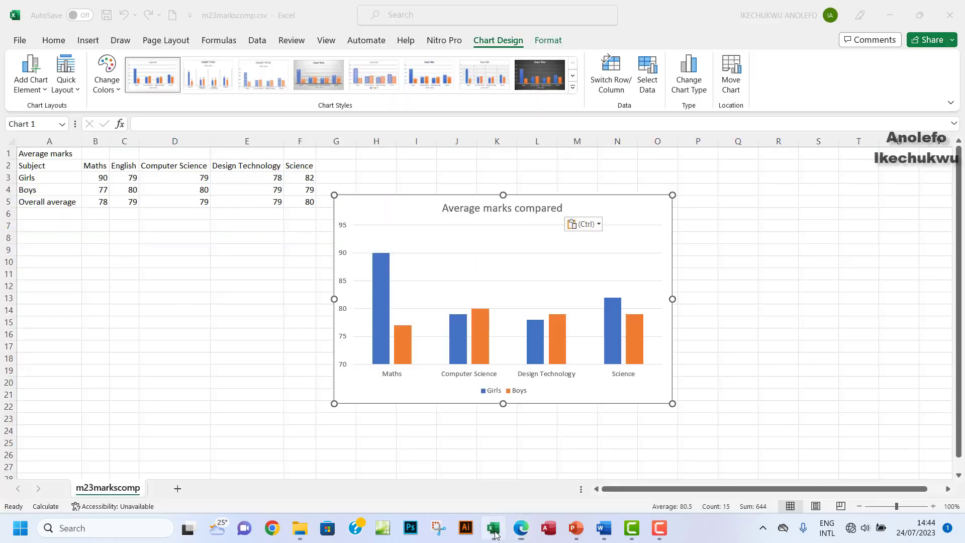
{"action": "left_click", "coordinate": [707, 254]}
{"action": "left_click", "coordinate": [638, 214]}
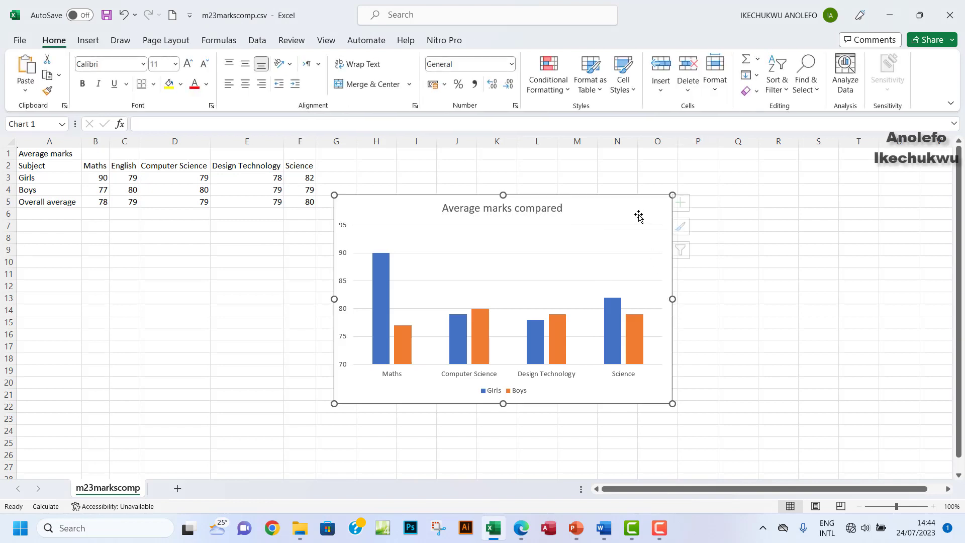
- Add data labels to the chart bars and check them against the exam requirements
{"action": "left_click", "coordinate": [691, 212]}
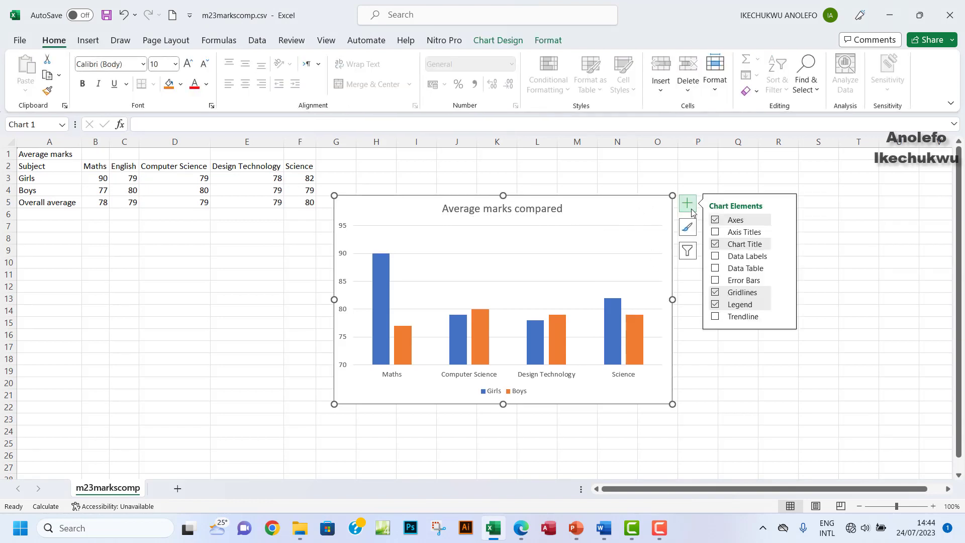
{"action": "left_click", "coordinate": [715, 256]}
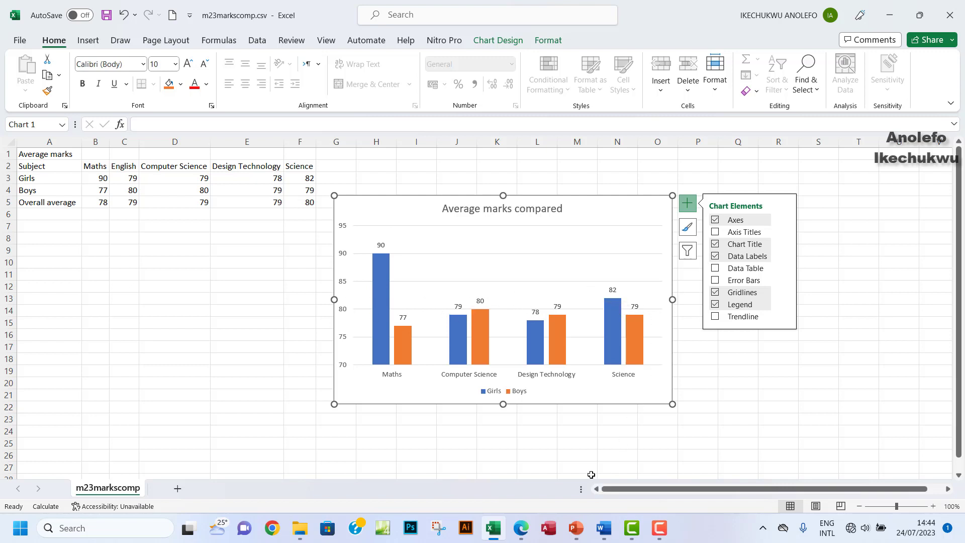
{"action": "left_click", "coordinate": [522, 528]}
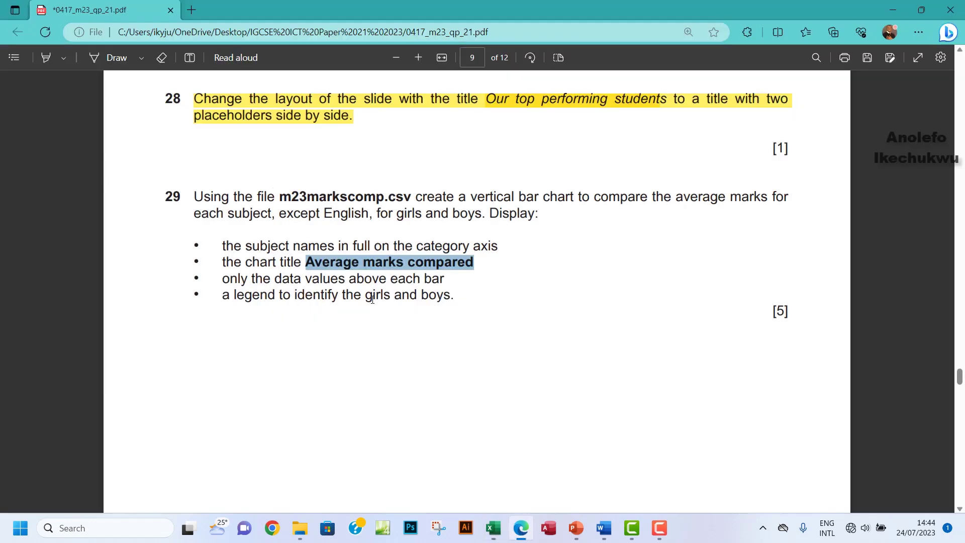
{"action": "left_click", "coordinate": [499, 533]}
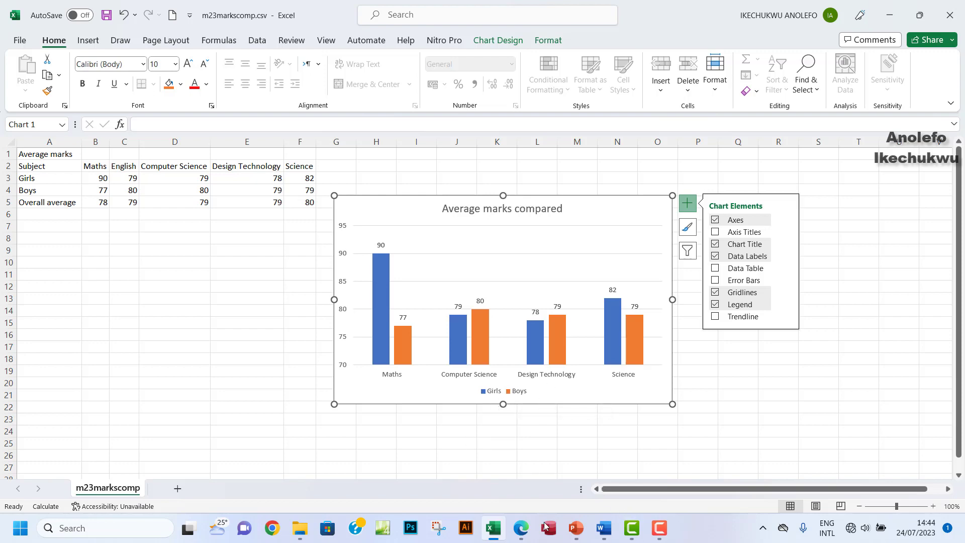
- Highlight question 29's legend requirement in the exam PDF as done
{"action": "left_click", "coordinate": [521, 527]}
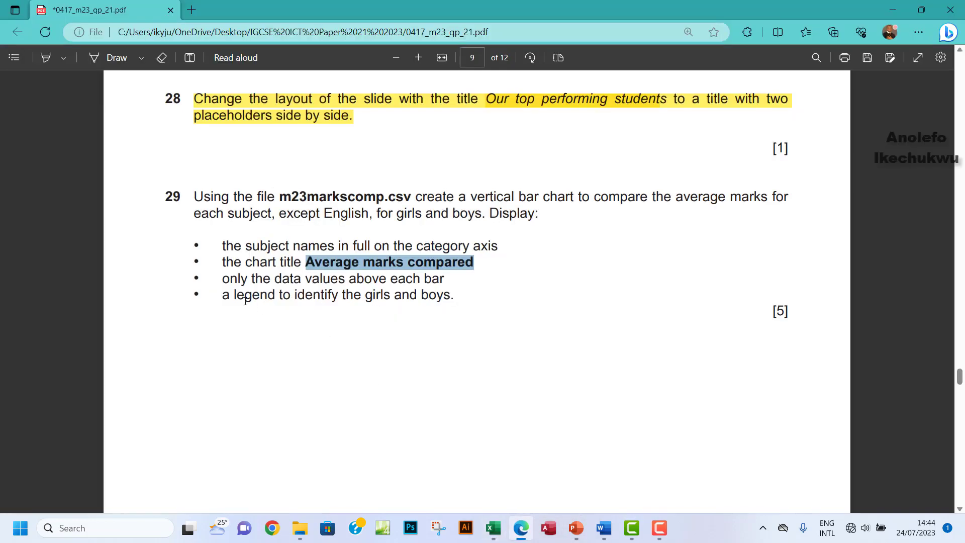
{"action": "left_click", "coordinate": [45, 58]}
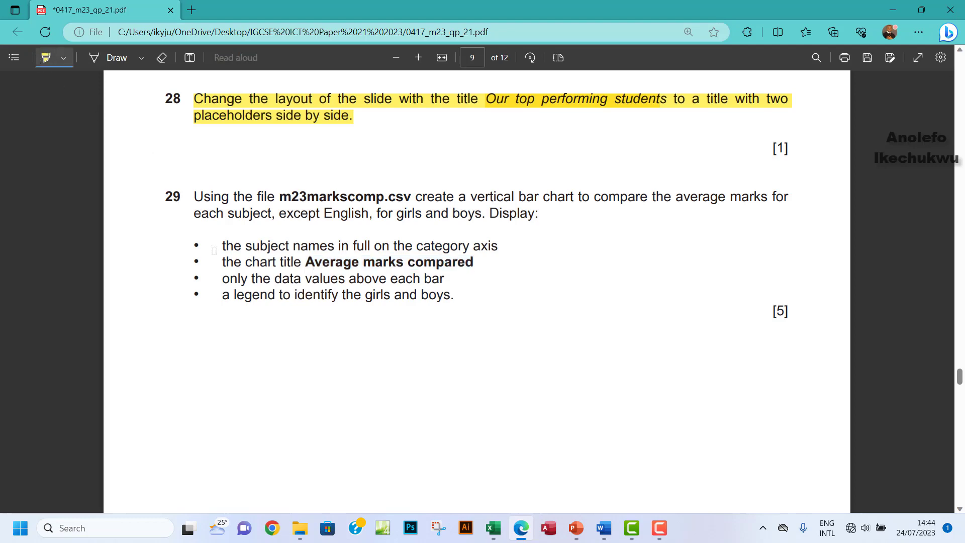
{"action": "left_click_drag", "start_coordinate": [197, 294], "coordinate": [463, 314]}
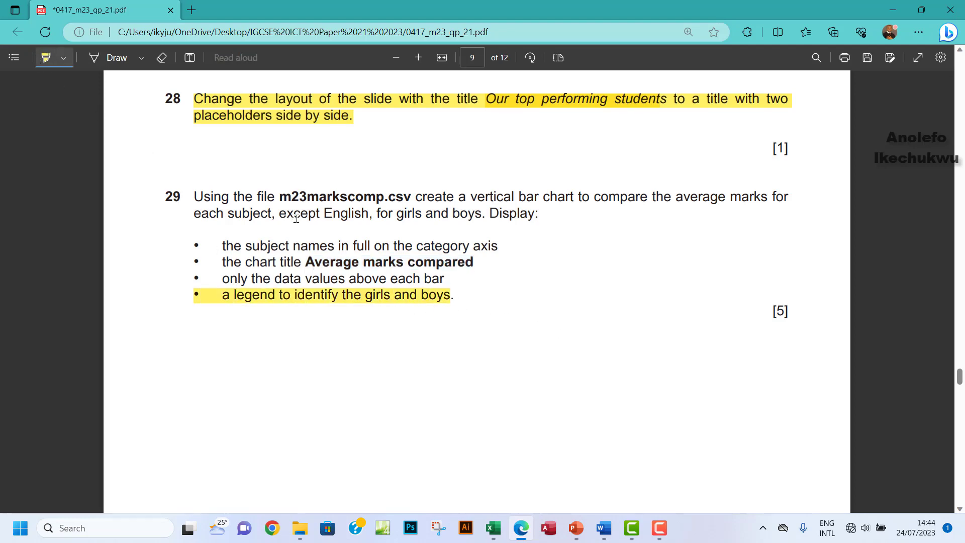
- Highlight the rest of question 29 and scroll down to question 30 on page 10
{"action": "mouse_move", "coordinate": [195, 192]}
{"action": "left_mouse_down"}
{"action": "mouse_move", "coordinate": [197, 206]}
{"action": "mouse_move", "coordinate": [367, 275]}
{"action": "mouse_move", "coordinate": [448, 286]}
{"action": "left_mouse_up"}
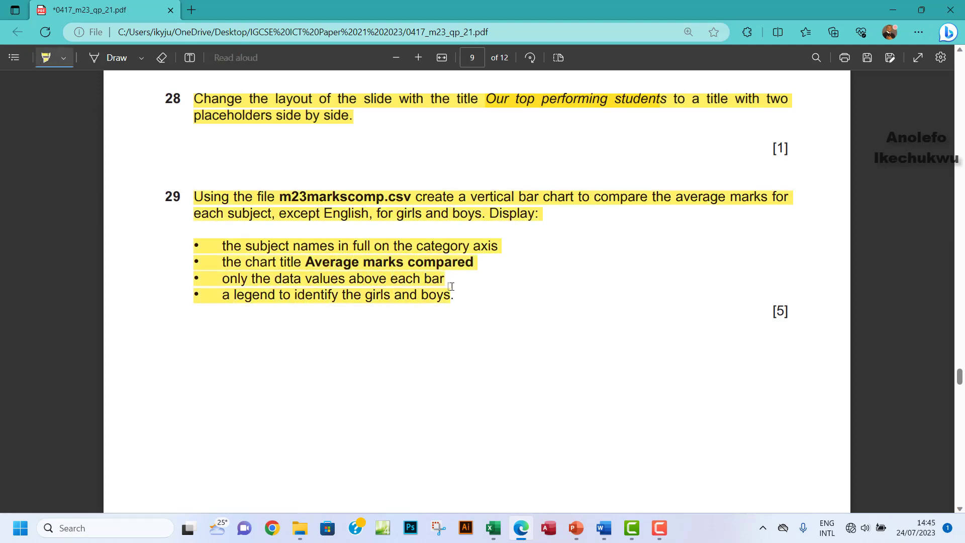
{"action": "scroll", "coordinate": [543, 384], "scroll_direction": "down", "scroll_amount": 1}
{"action": "scroll", "coordinate": [544, 384], "scroll_direction": "down", "scroll_amount": 8}
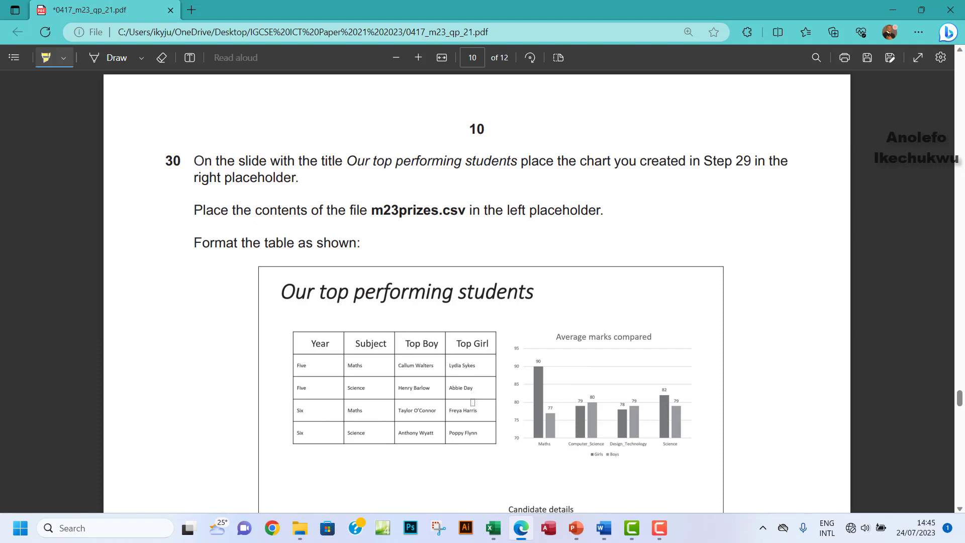
- Copy the finished Average marks compared chart from the spreadsheet for the PowerPoint slide
{"action": "left_click", "coordinate": [494, 528]}
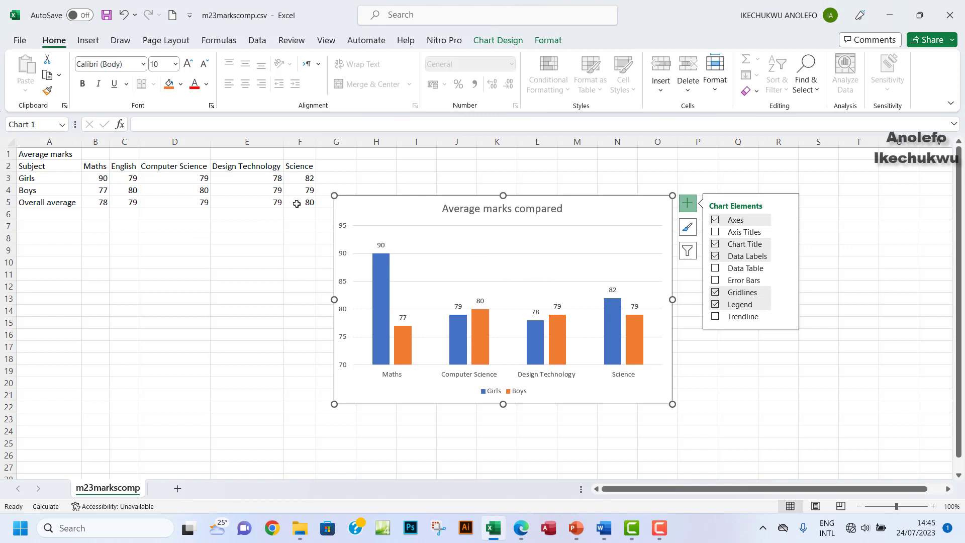
{"action": "left_click", "coordinate": [778, 383]}
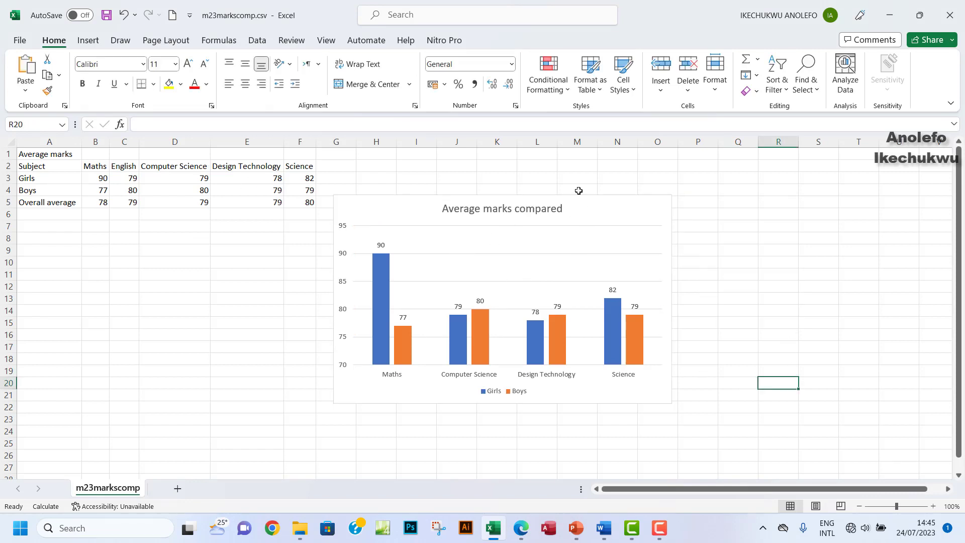
{"action": "left_click", "coordinate": [586, 215]}
{"action": "key", "text": "ctrl+c"}
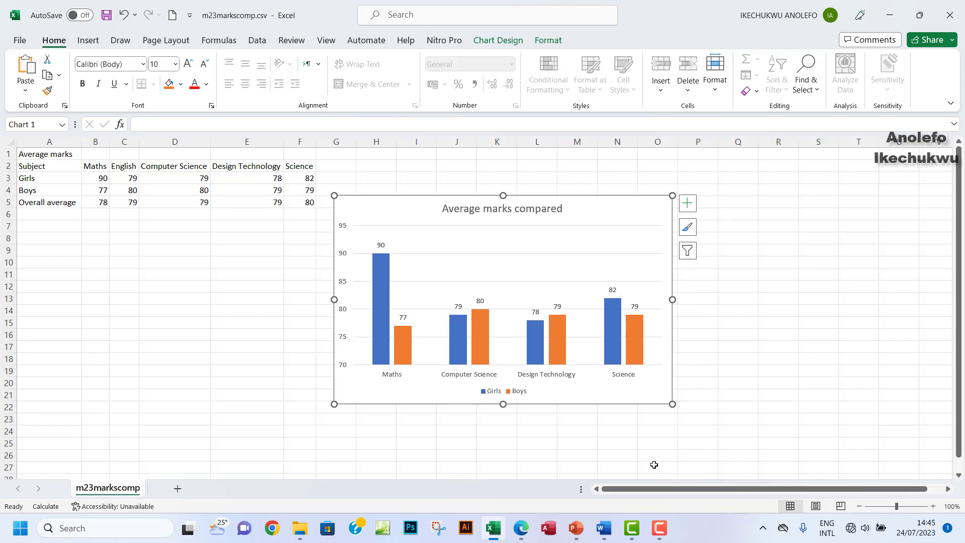
{"action": "left_click", "coordinate": [578, 532]}
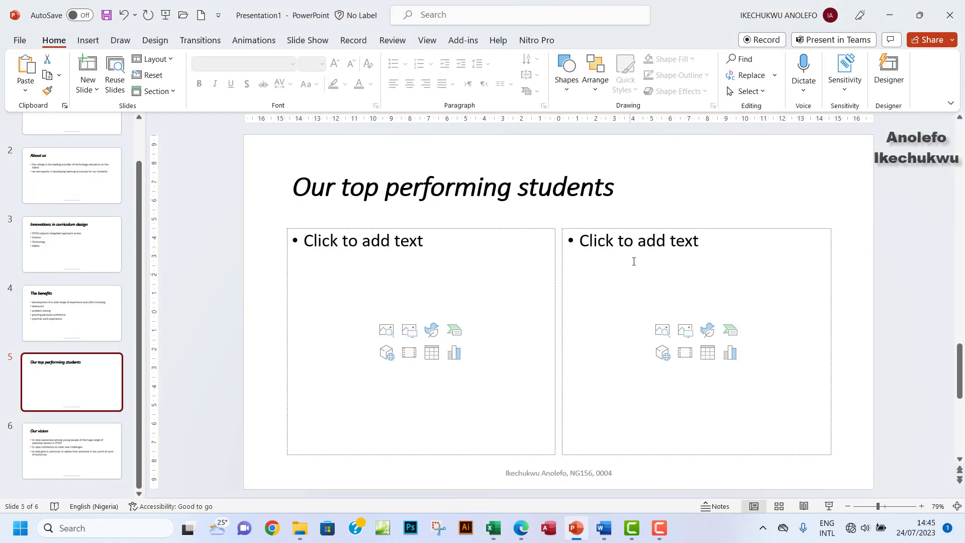
- Paste the chart into slide 5's right placeholder and enlarge it slightly
{"action": "left_click", "coordinate": [591, 256]}
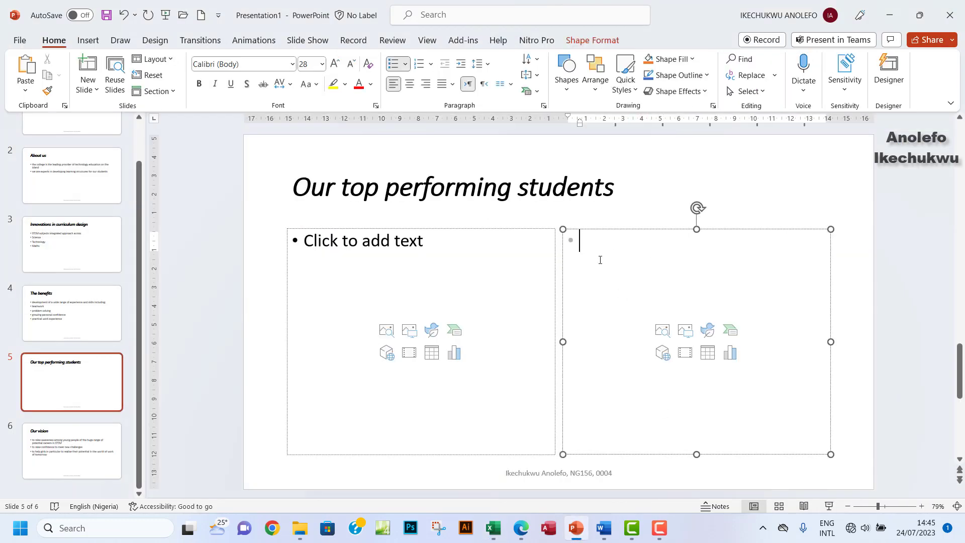
{"action": "key", "text": "ctrl+v"}
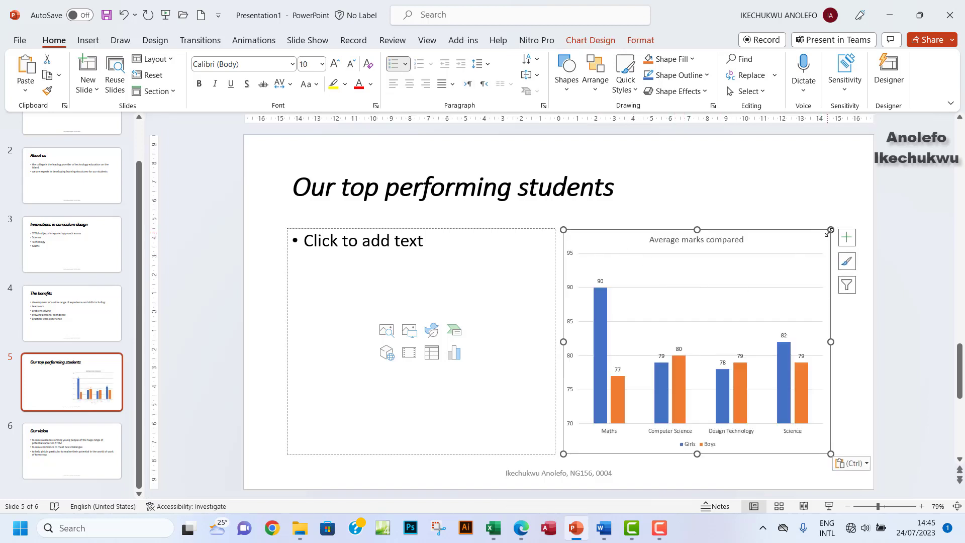
{"action": "left_click_drag", "start_coordinate": [830, 230], "coordinate": [812, 238]}
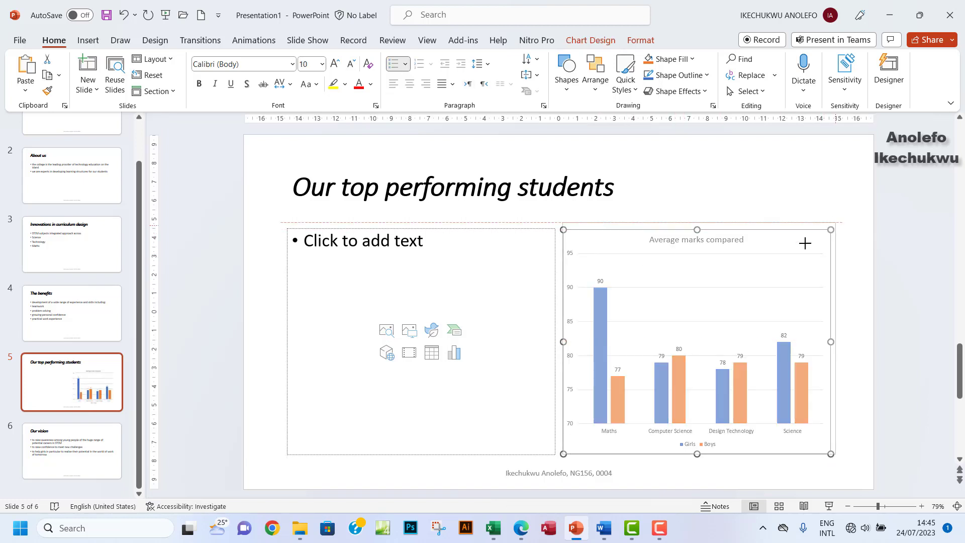
{"action": "left_click_drag", "start_coordinate": [757, 284], "coordinate": [757, 282]}
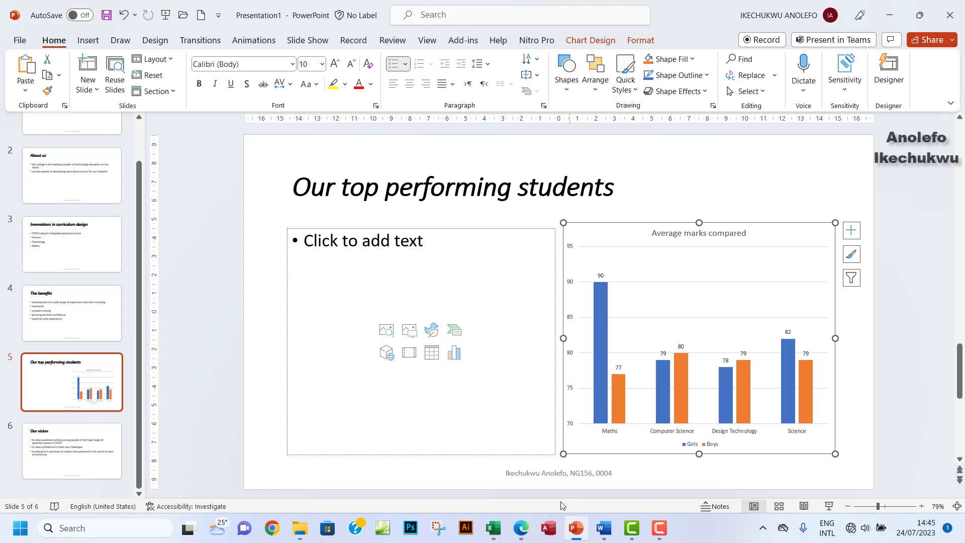
{"action": "left_click", "coordinate": [523, 529]}
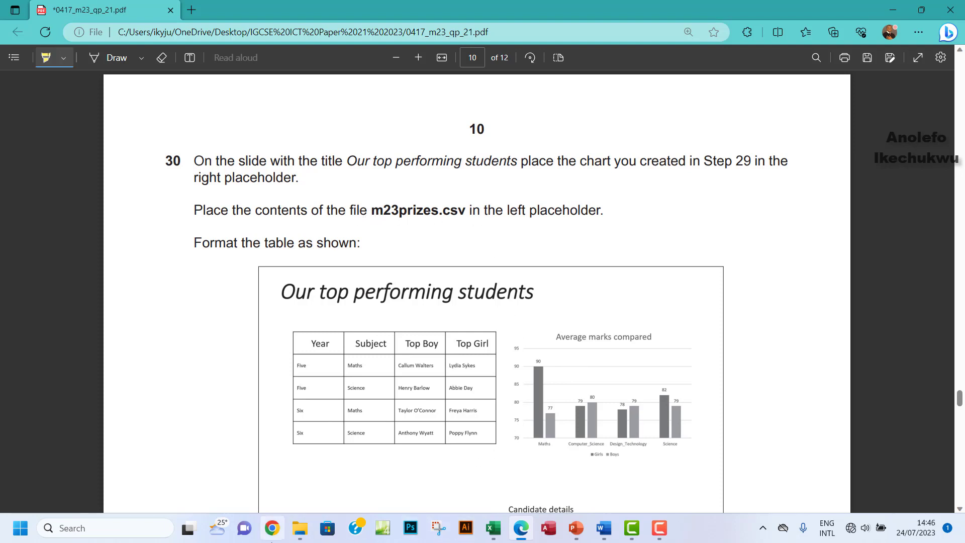
- Open m23prizes.csv from the March 2023 source folder in Excel
{"action": "left_click", "coordinate": [300, 528]}
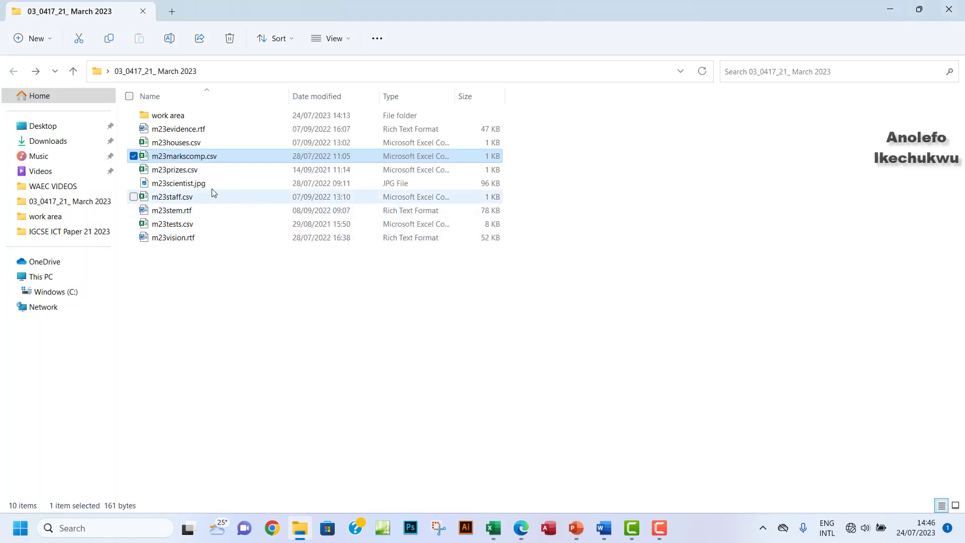
{"action": "left_click", "coordinate": [185, 175]}
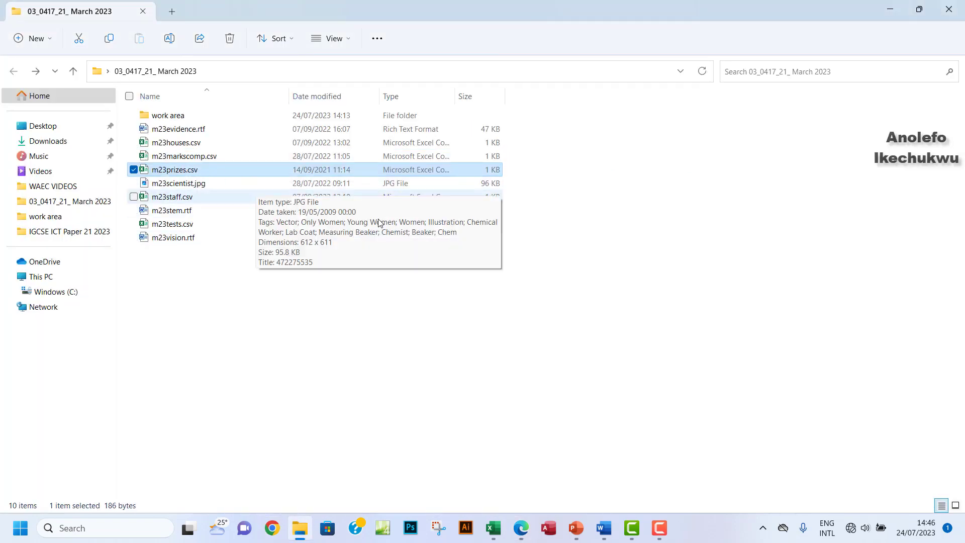
{"action": "key", "text": "alt+Tab"}
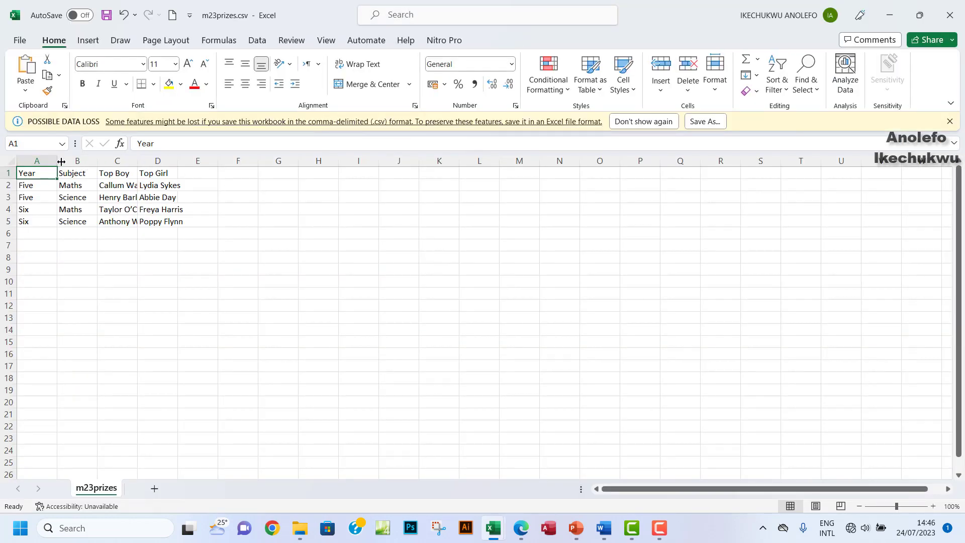
- AutoFit columns C and D so the boys' and girls' names show in full
{"action": "left_click_drag", "start_coordinate": [97, 161], "coordinate": [129, 161]}
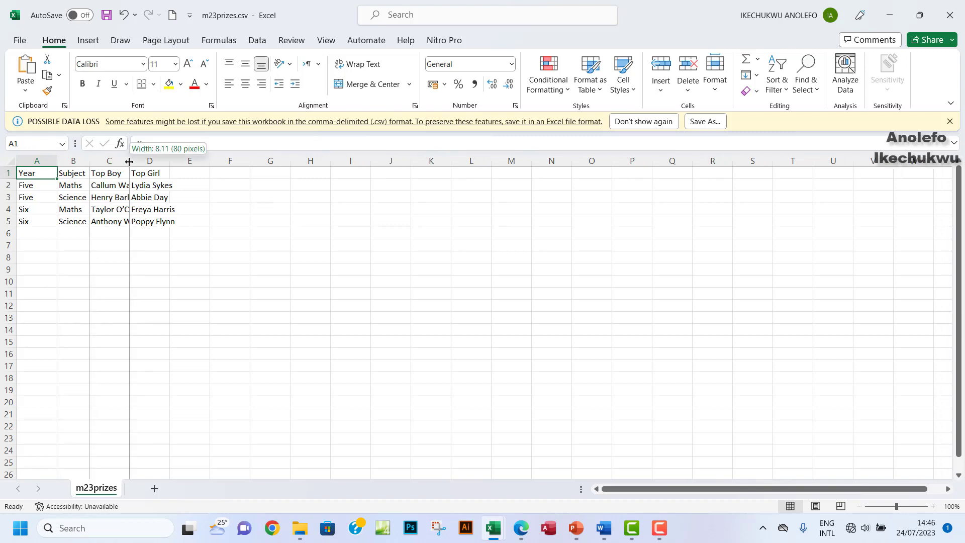
{"action": "double_click", "coordinate": [130, 161]}
{"action": "double_click", "coordinate": [195, 160]}
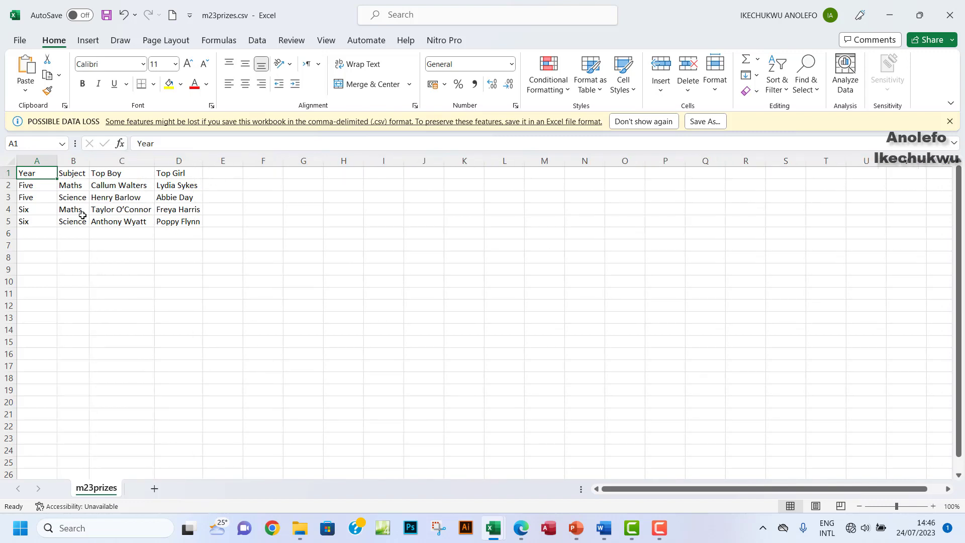
- Copy the prizes table A1:D5 for use in Word
{"action": "left_click_drag", "start_coordinate": [30, 172], "coordinate": [175, 222]}
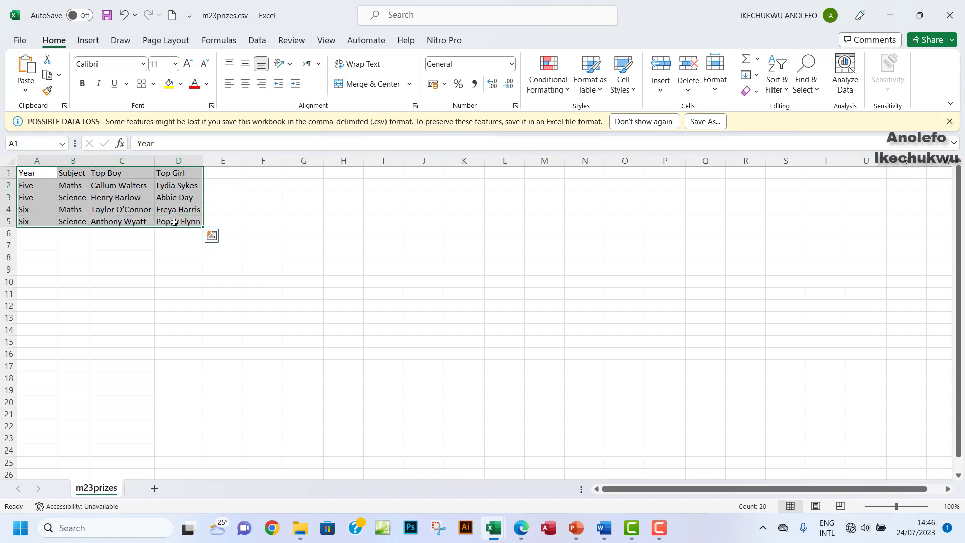
{"action": "key", "text": "ctrl+c"}
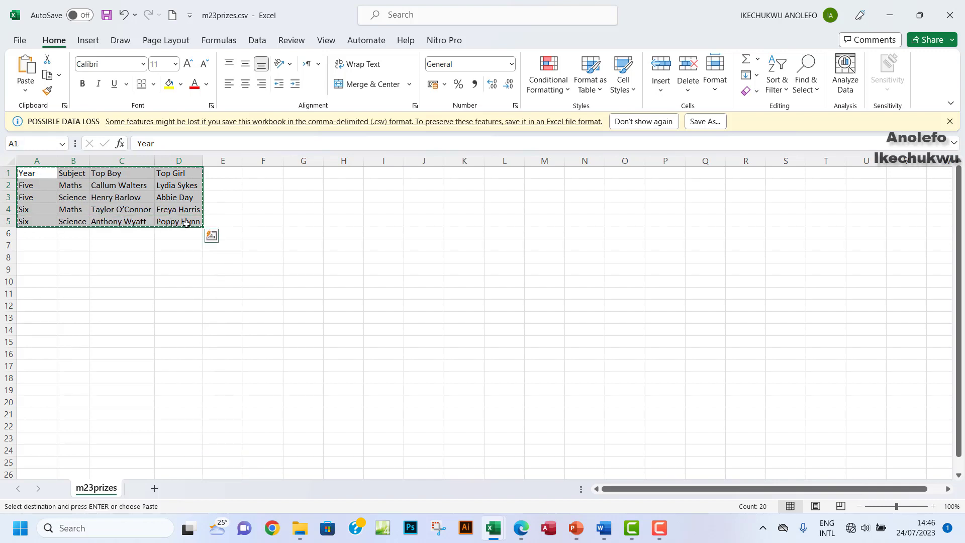
{"action": "left_click", "coordinate": [612, 536]}
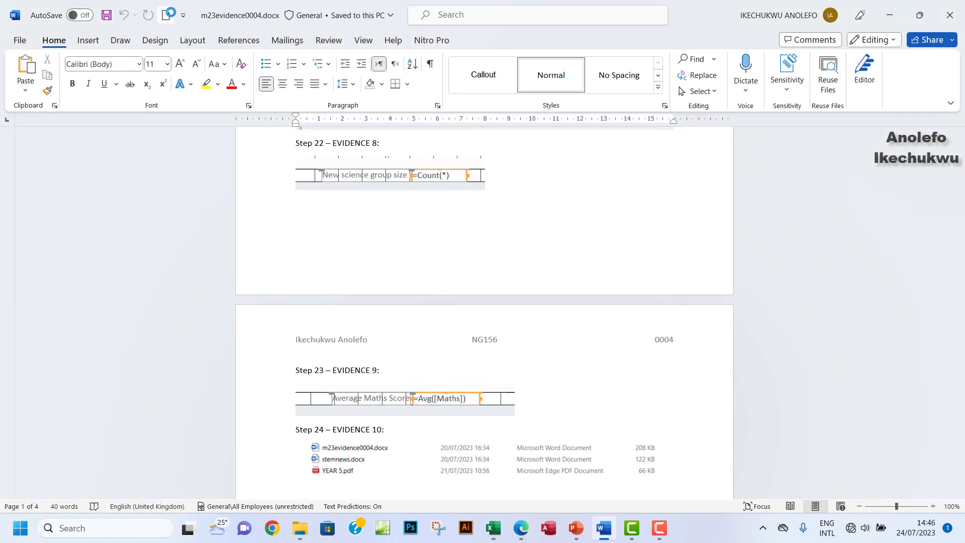
- Paste the prizes table into a new Word document using destination styles
{"action": "left_click", "coordinate": [166, 15]}
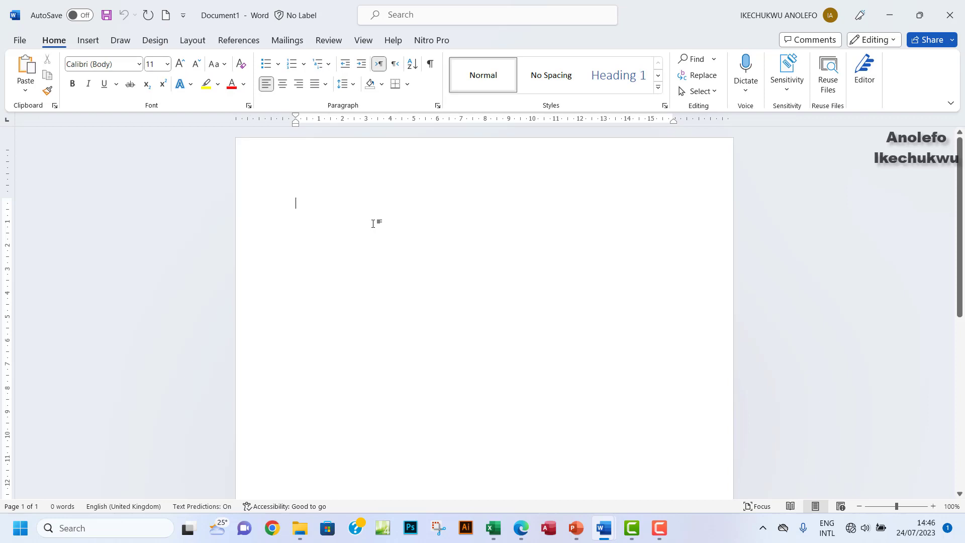
{"action": "key", "text": "ctrl+v"}
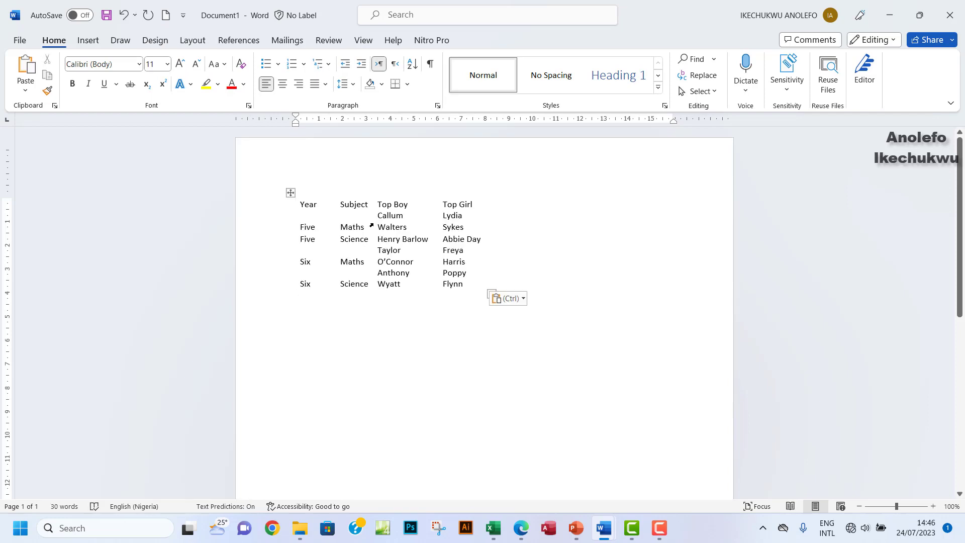
{"action": "key", "text": "ctrl+z"}
{"action": "right_click", "coordinate": [300, 202]}
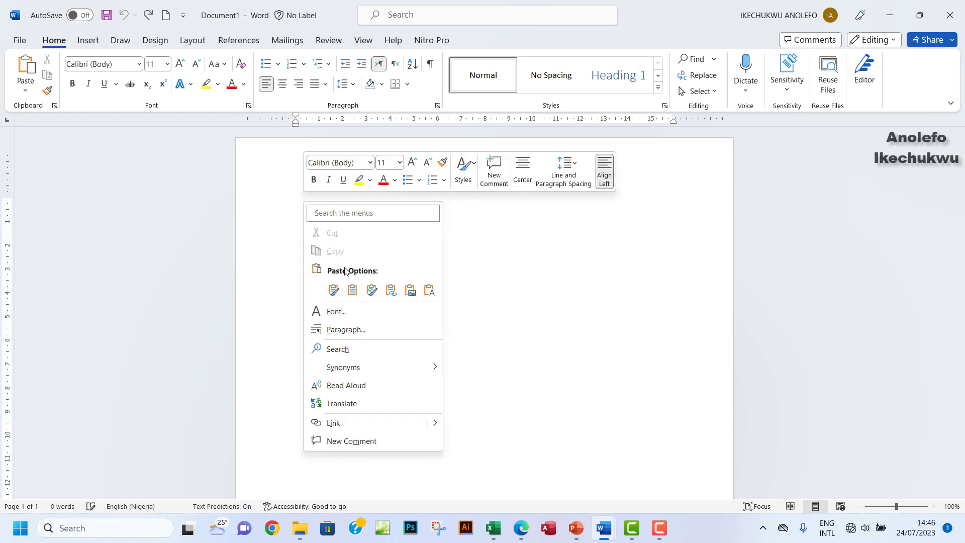
{"action": "left_click", "coordinate": [352, 295]}
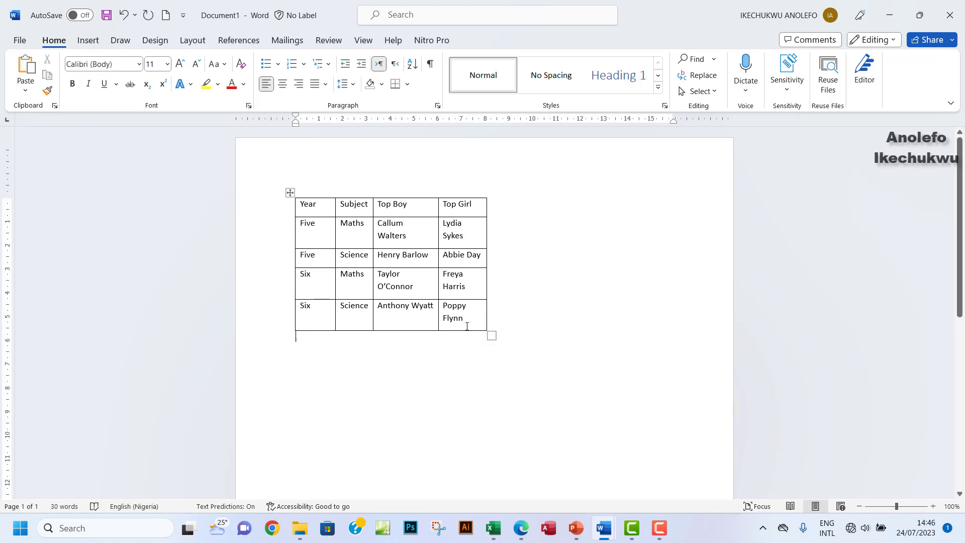
- Resize the table so each name fits on one line
{"action": "left_click_drag", "start_coordinate": [492, 336], "coordinate": [536, 352]}
{"action": "left_click_drag", "start_coordinate": [541, 299], "coordinate": [527, 343]}
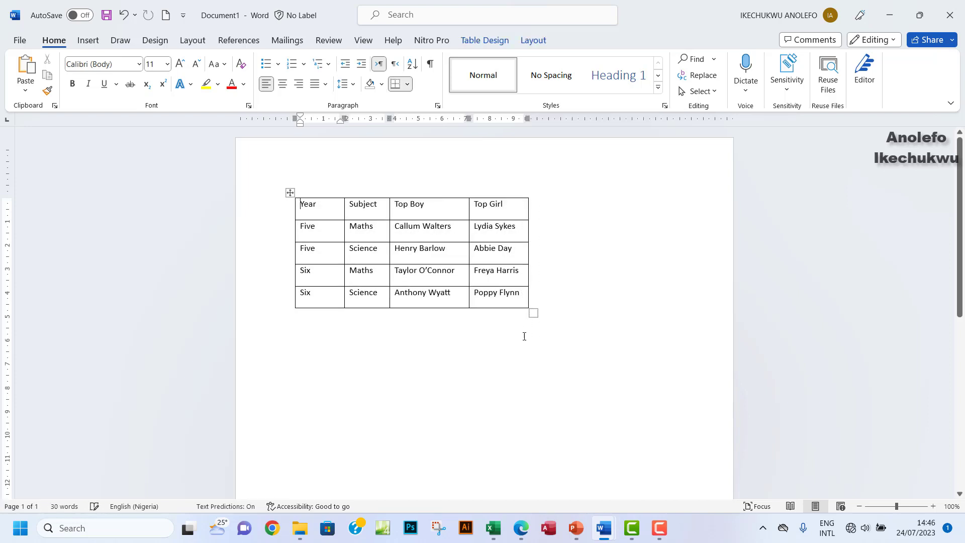
{"action": "left_click", "coordinate": [521, 528]}
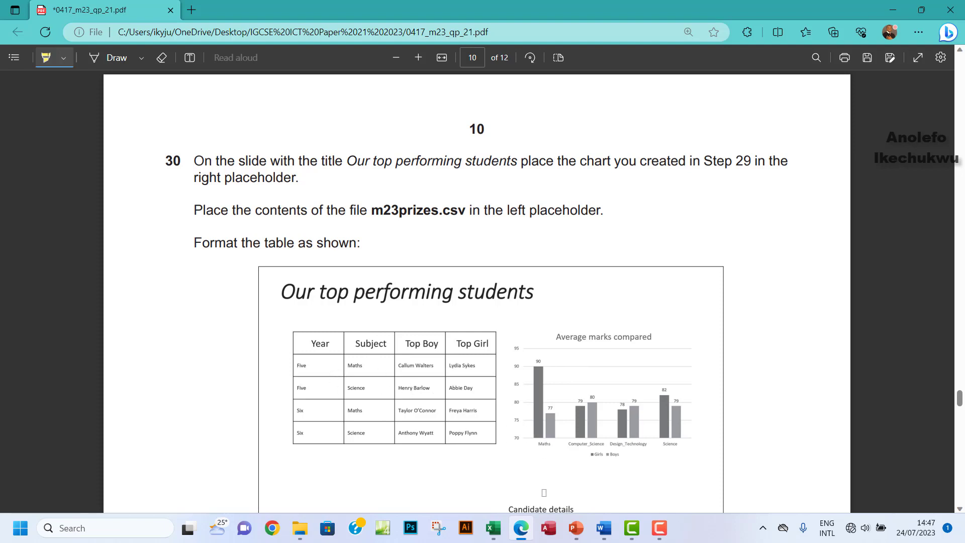
{"action": "mouse_move", "coordinate": [606, 537]}
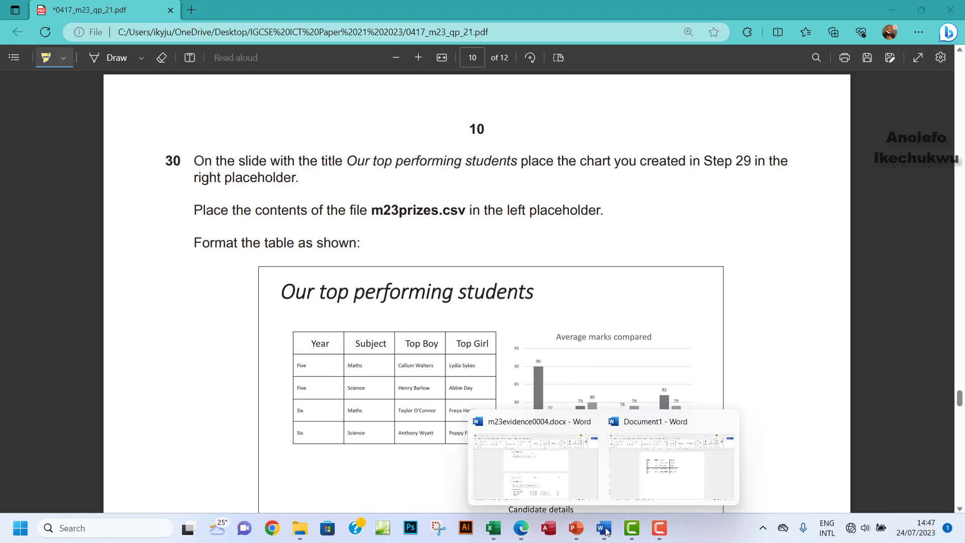
- Enlarge the prizes table in Word and select the whole table
{"action": "left_click", "coordinate": [671, 473]}
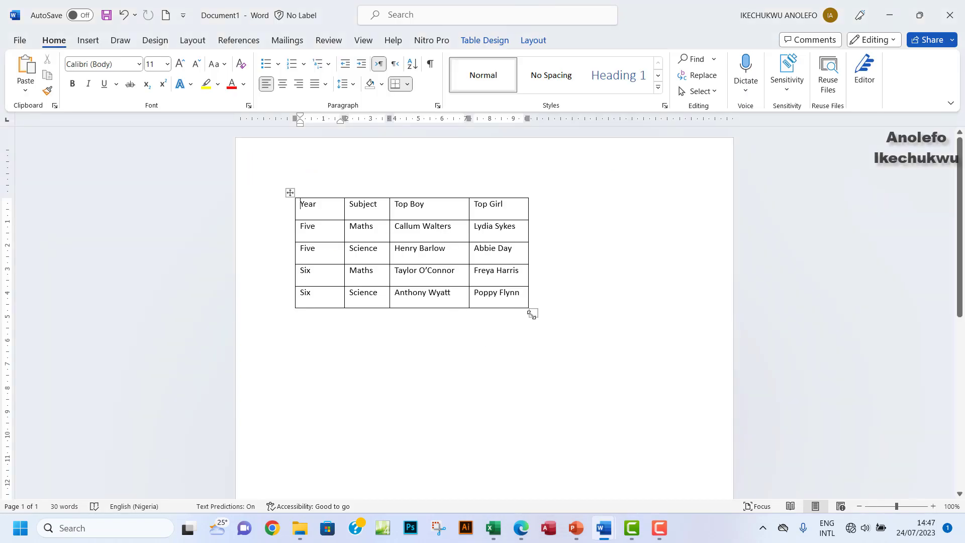
{"action": "left_click_drag", "start_coordinate": [534, 313], "coordinate": [541, 326]}
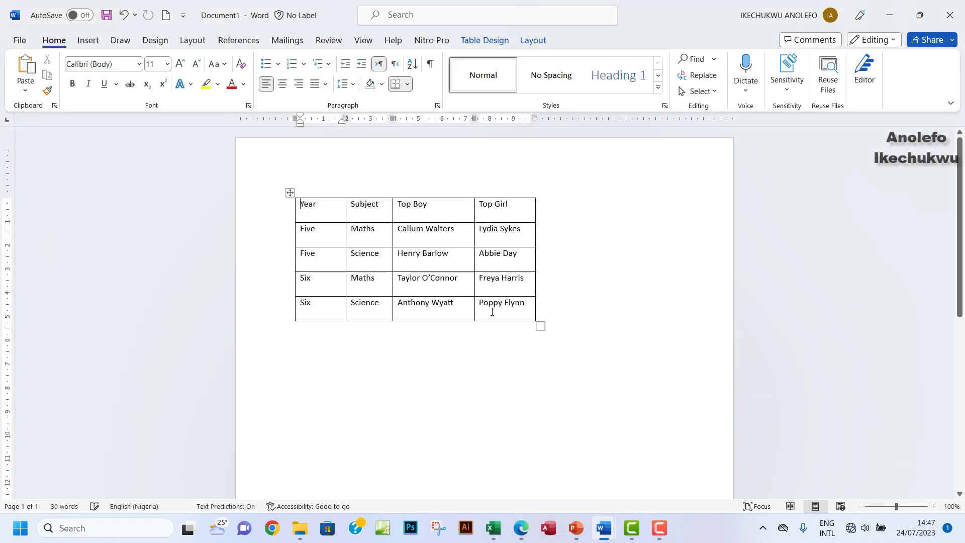
{"action": "left_click", "coordinate": [290, 194]}
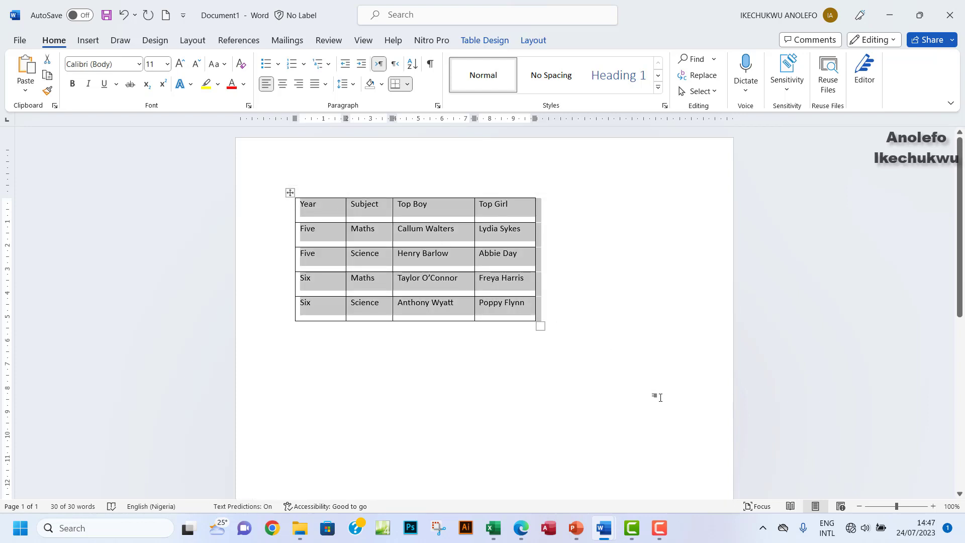
- Paste the table into slide 5's left placeholder using destination styles
{"action": "left_click", "coordinate": [577, 529]}
{"action": "left_click", "coordinate": [318, 261]}
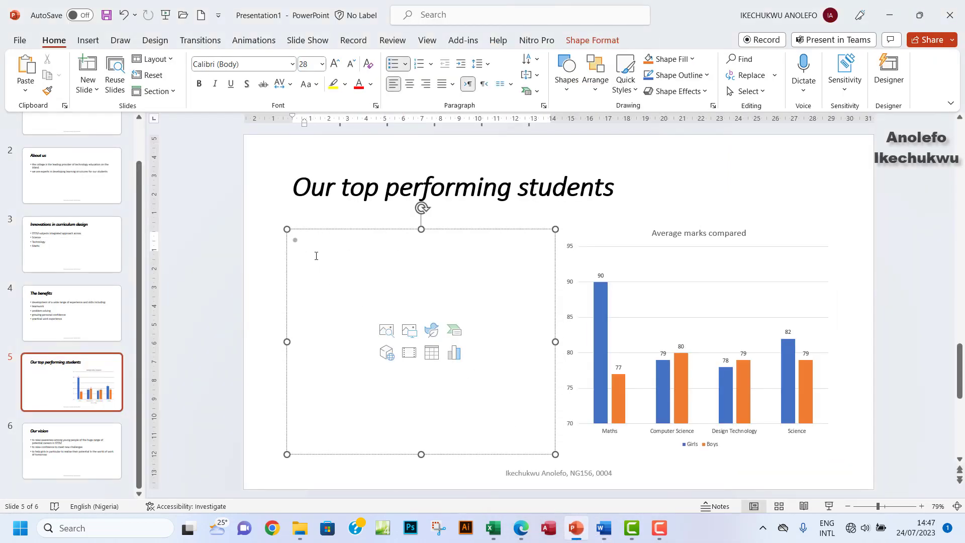
{"action": "right_click", "coordinate": [316, 256]}
{"action": "left_click", "coordinate": [353, 218]}
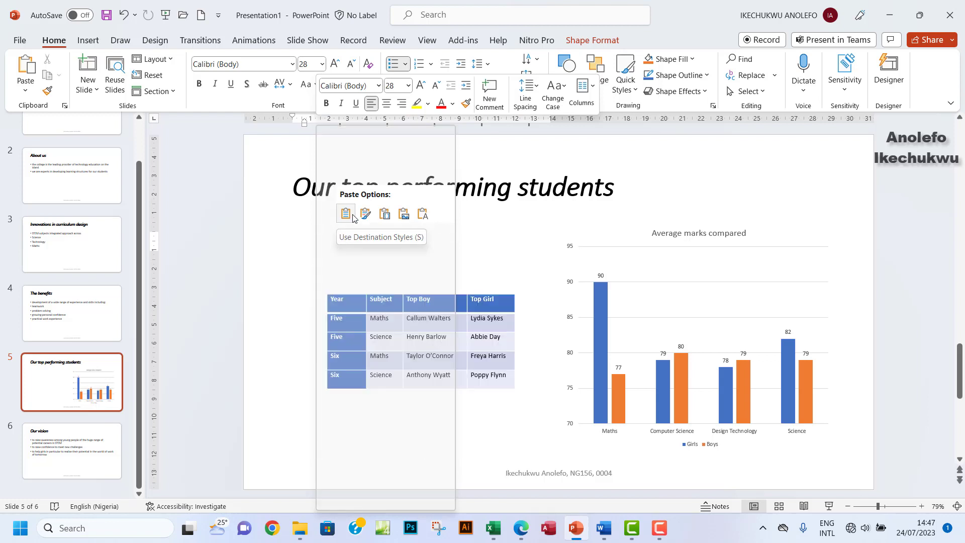